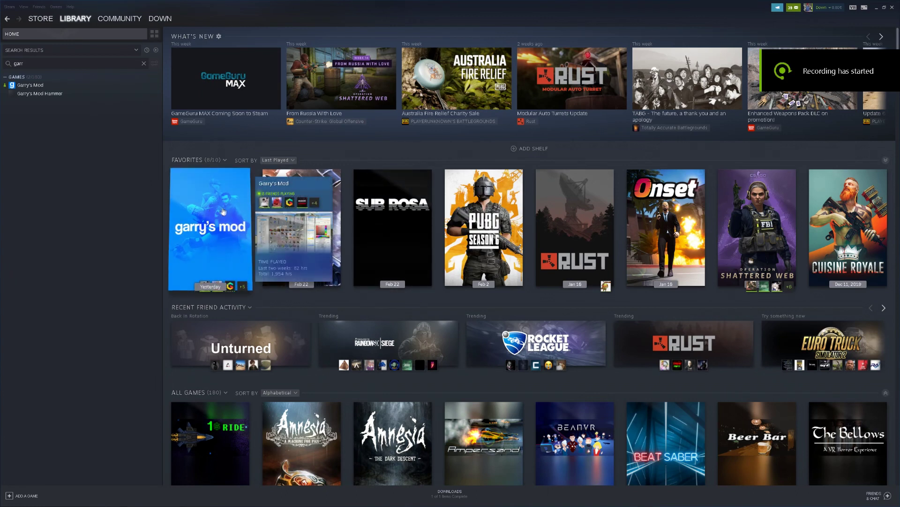
# Step: Open the Garry's Mod installation folder from the game's properties in the Steam library
pyautogui.rightClick(213, 197)
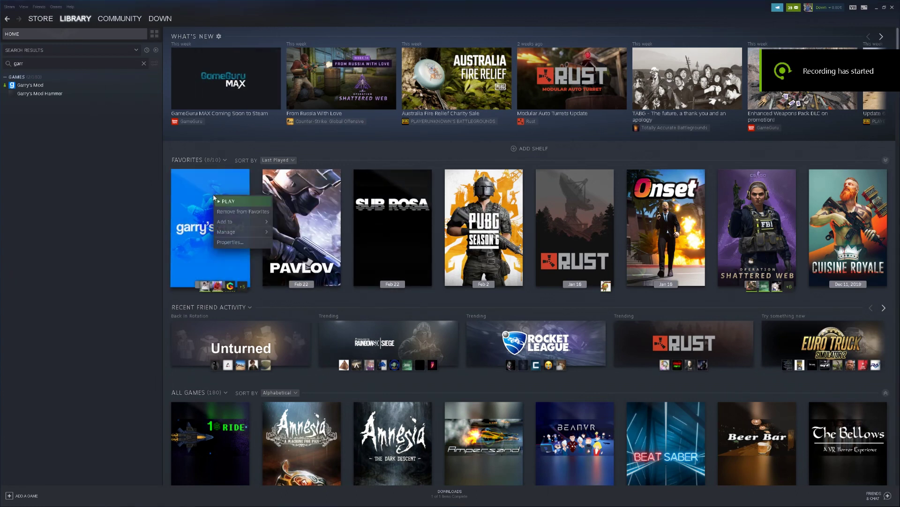
pyautogui.click(230, 243)
pyautogui.click(428, 157)
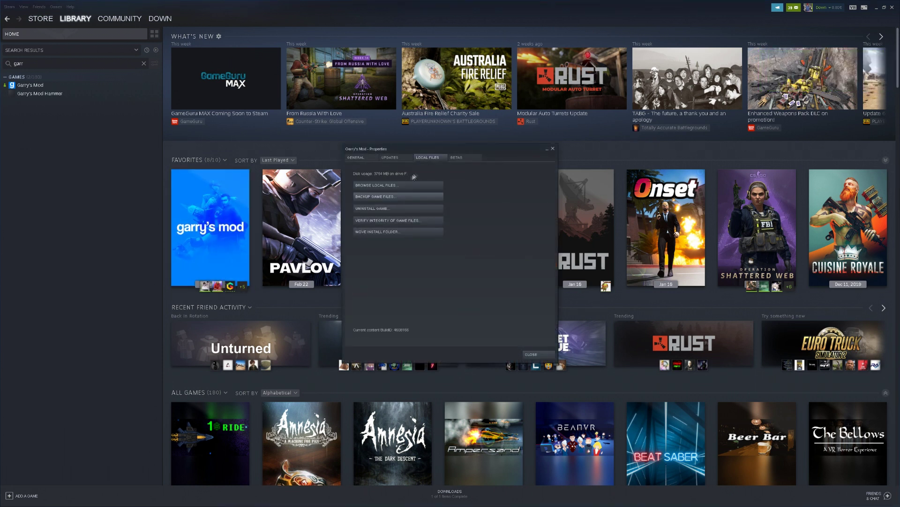
pyautogui.click(385, 186)
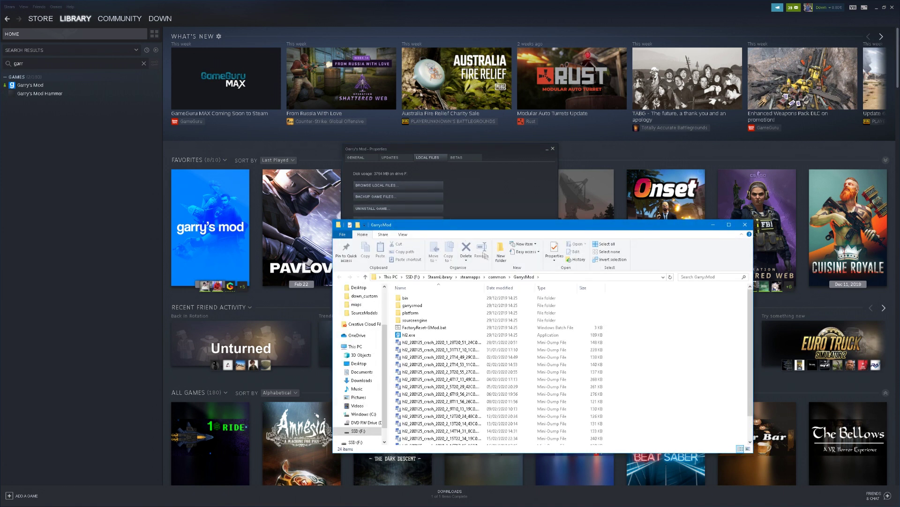
# Step: Launch hammer.exe from the bin folder and create a new map in Hammer
pyautogui.doubleClick(436, 300)
pyautogui.scroll(-5, 451, 394)
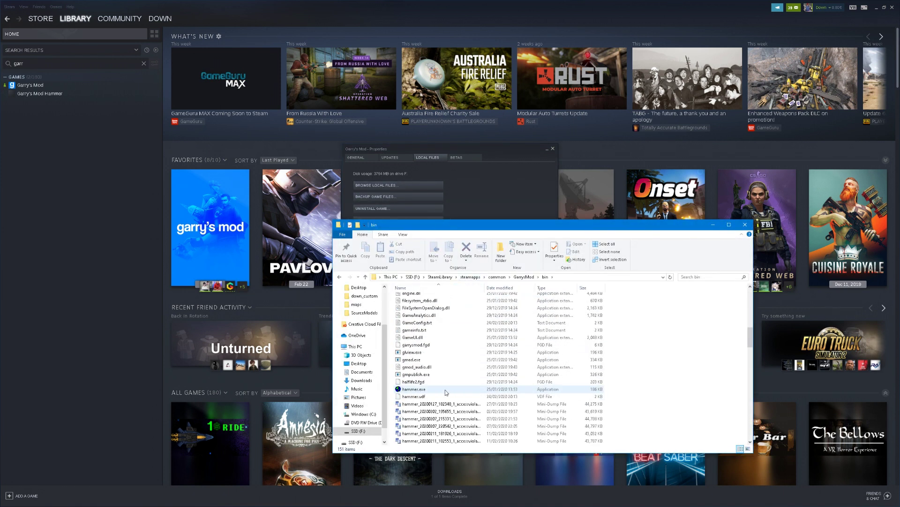
pyautogui.doubleClick(439, 391)
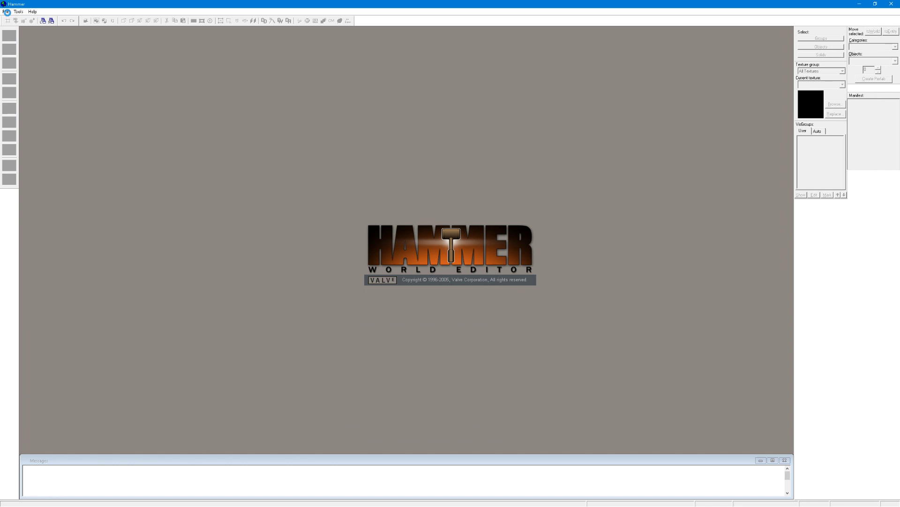
pyautogui.click(6, 11)
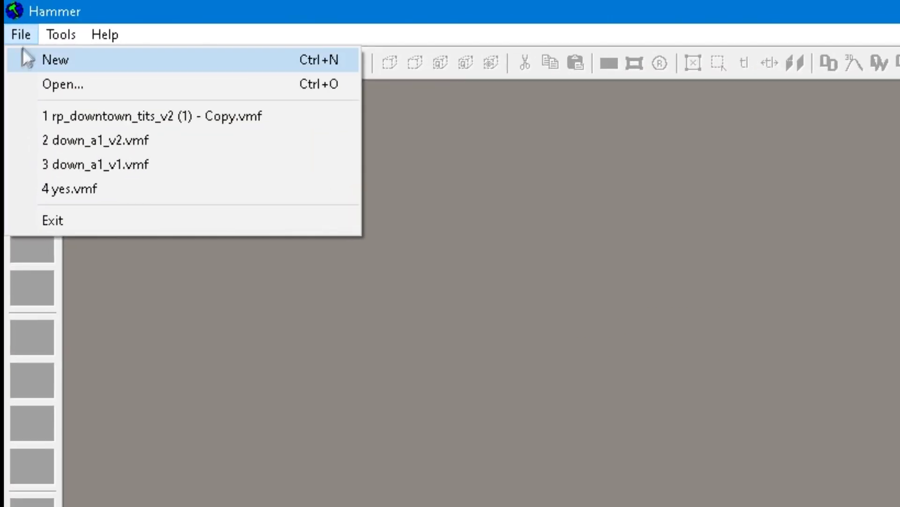
pyautogui.click(26, 55)
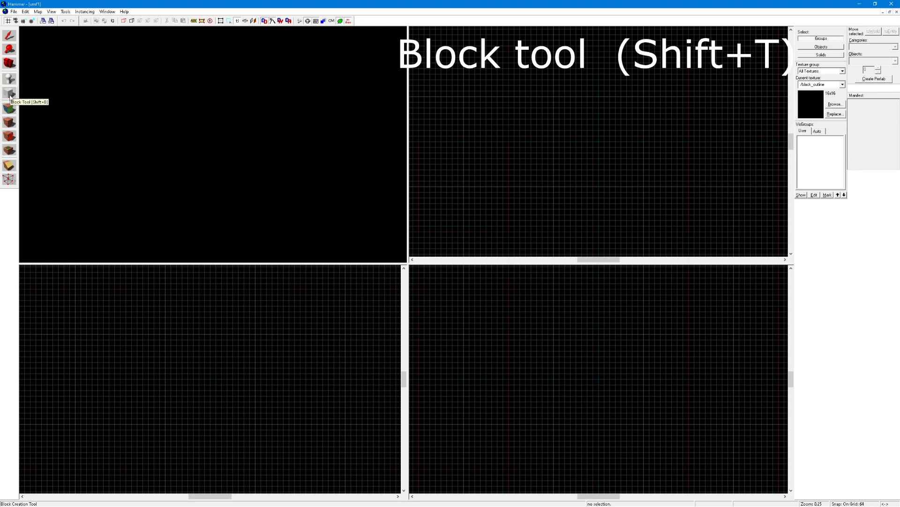
# Step: Set the grid size to 256 and draw a 1024 × 1024 block outline, 64 units high, in the top view
pyautogui.click(9, 94)
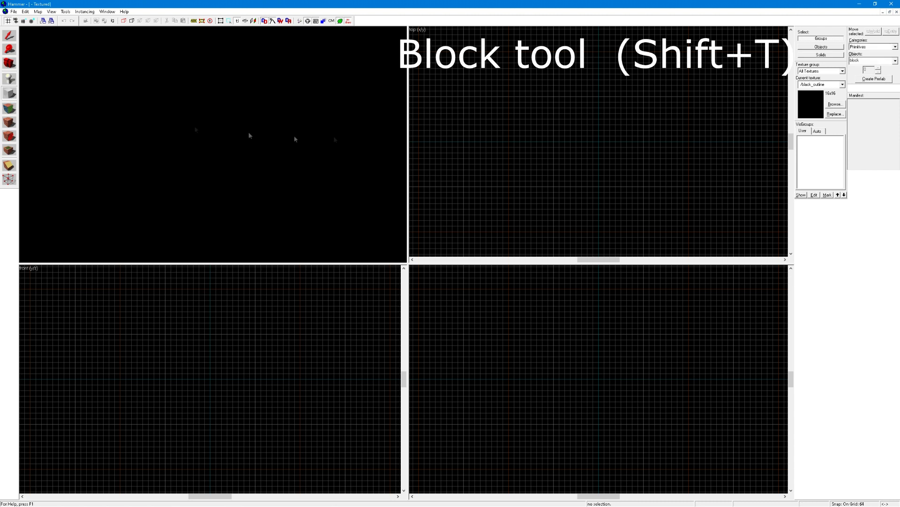
pyautogui.click(32, 21)
pyautogui.click(32, 21)
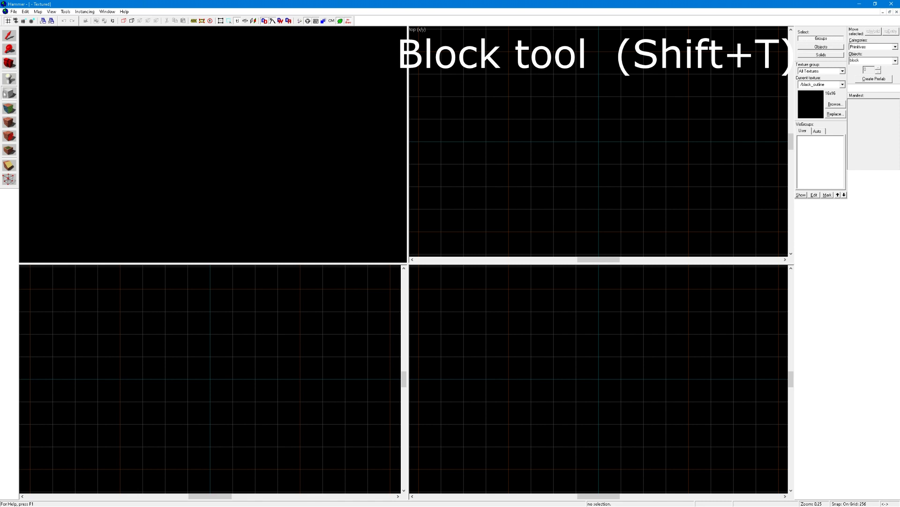
pyautogui.scroll(-10, 509, 169)
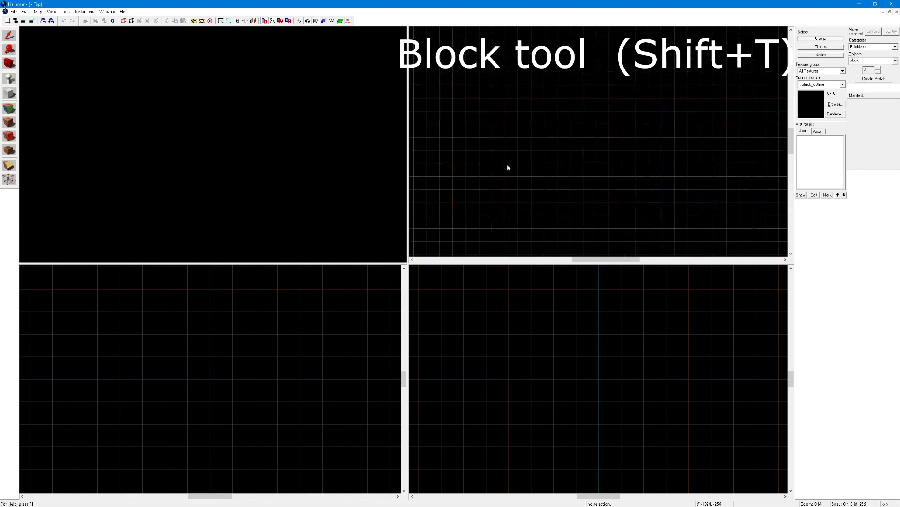
pyautogui.scroll(9, 563, 162)
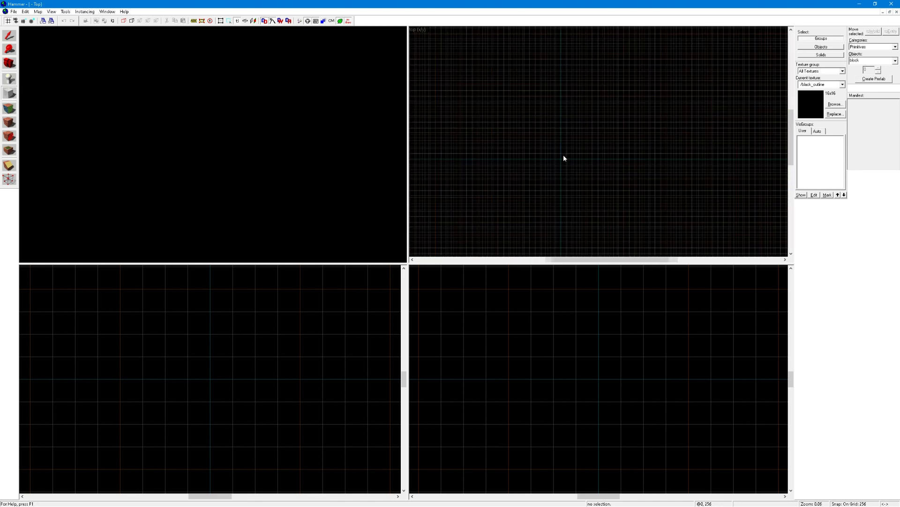
pyautogui.moveTo(533, 131); pyautogui.dragTo(612, 204)
pyautogui.scroll(-6, 587, 128)
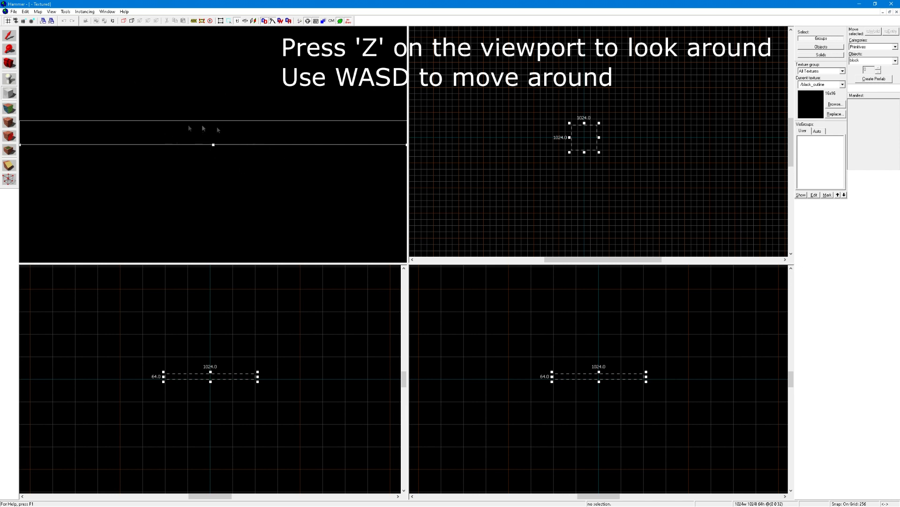
# Step: Examine the block outline from several angles in the 3D view
pyautogui.press('z')
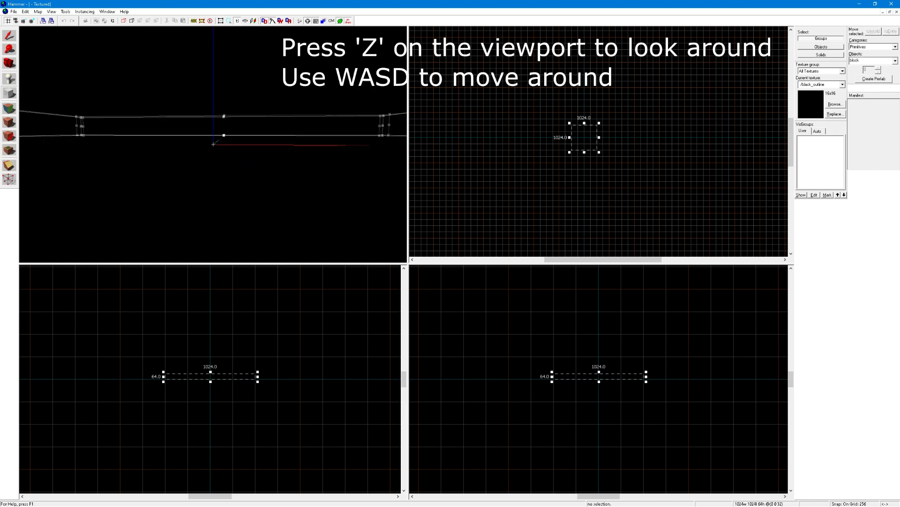
pyautogui.press('d')
pyautogui.press('s')
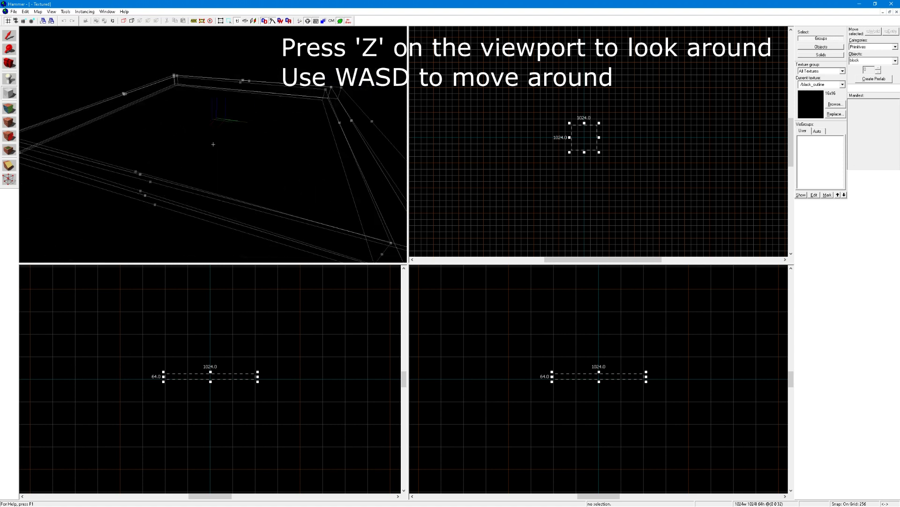
pyautogui.press('d')
pyautogui.press('w')
pyautogui.press('z')
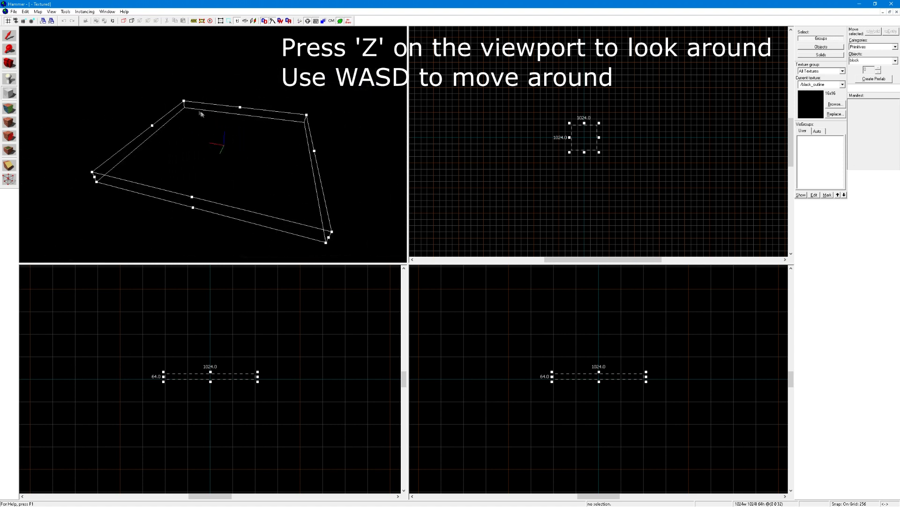
pyautogui.press('z')
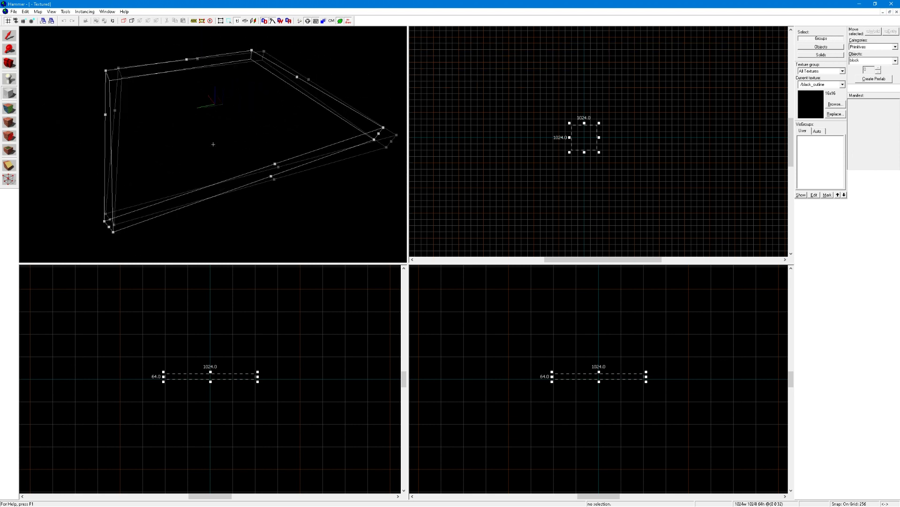
pyautogui.press('d')
pyautogui.press('z')
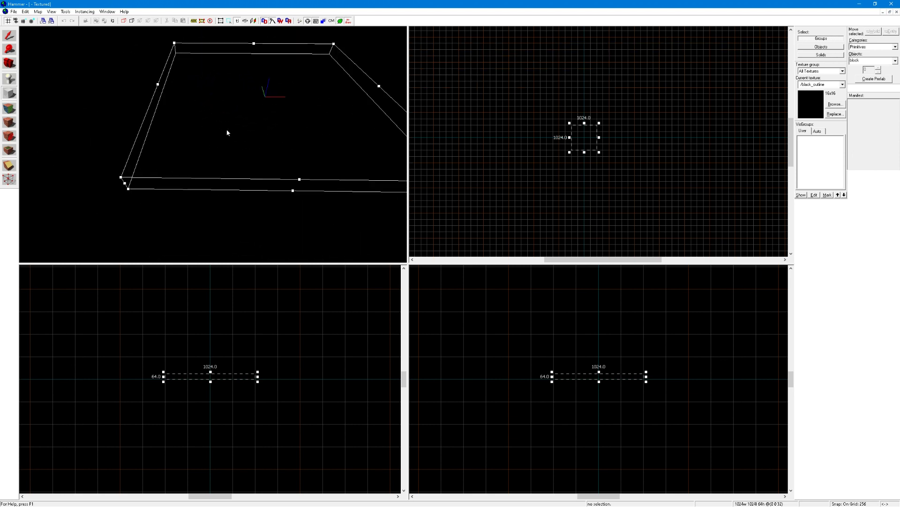
# Step: Create the solid from the block outline and set the camera view to 3D Shaded Textured Polygons
pyautogui.press('Return')
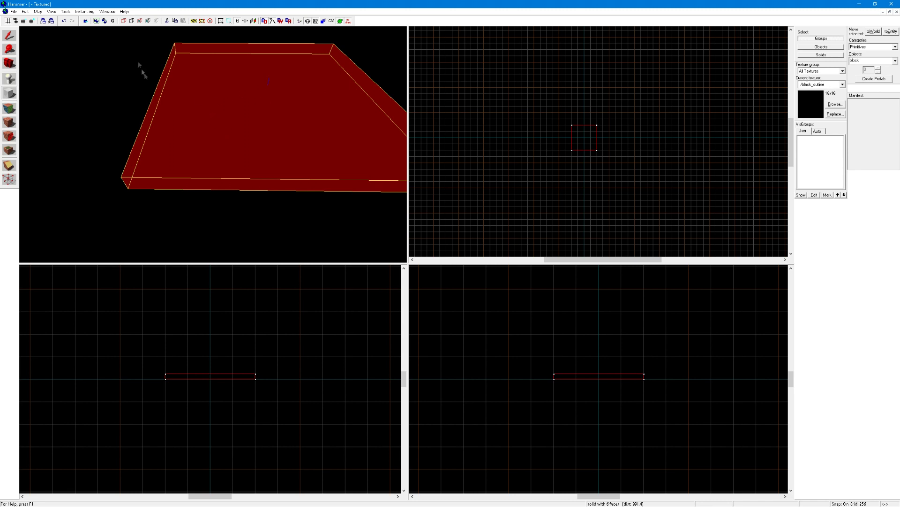
pyautogui.click(29, 29)
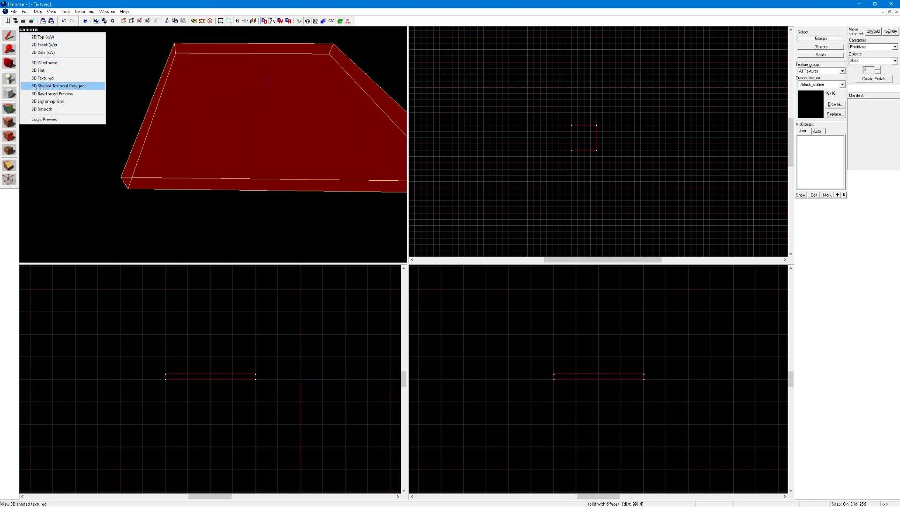
pyautogui.click(62, 86)
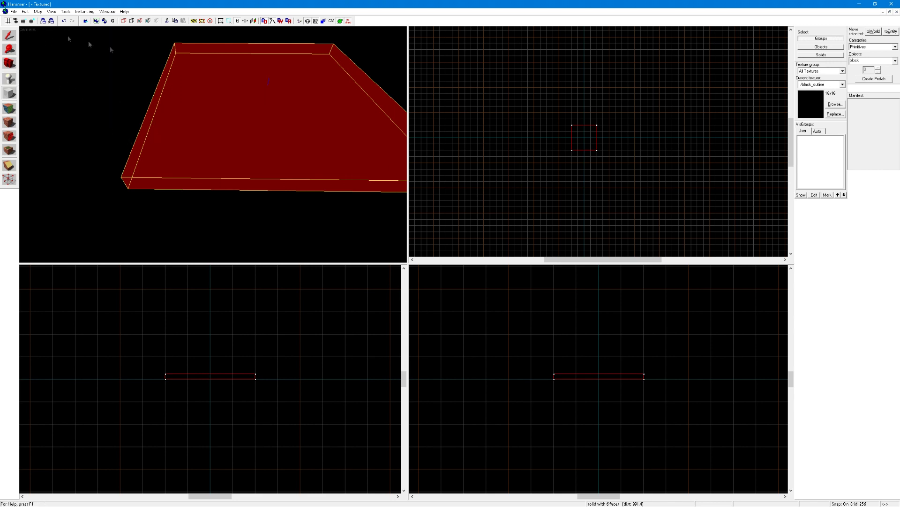
# Step: Filter the textures for nodraw, choose tools/toolsnodraw and apply it to the selected block
pyautogui.click(835, 105)
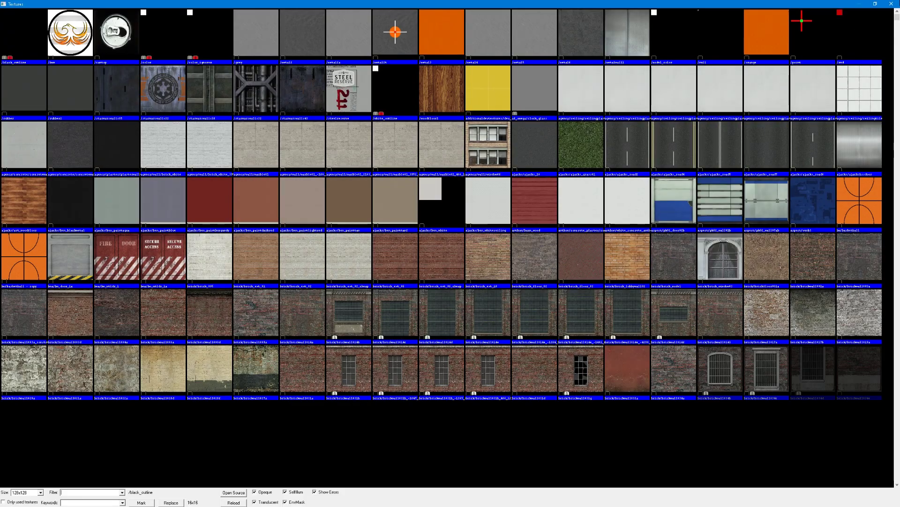
pyautogui.click(891, 4)
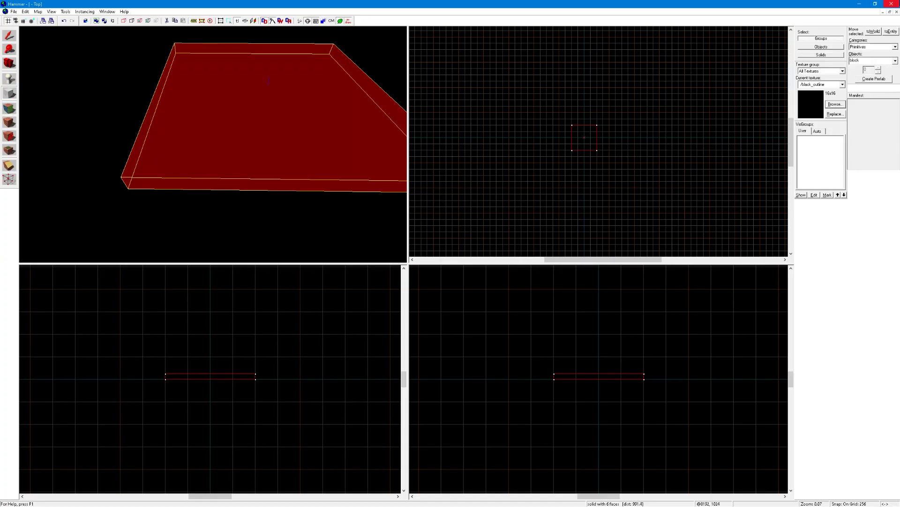
pyautogui.click(835, 104)
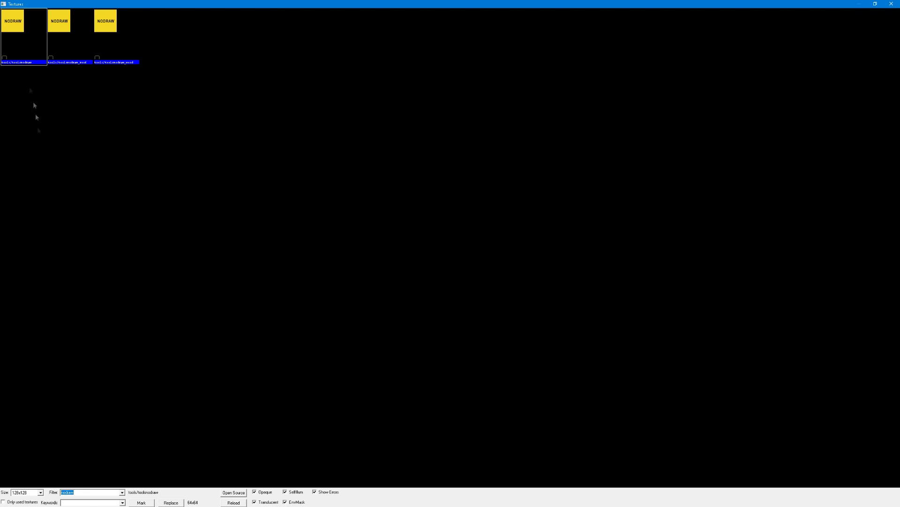
pyautogui.doubleClick(34, 41)
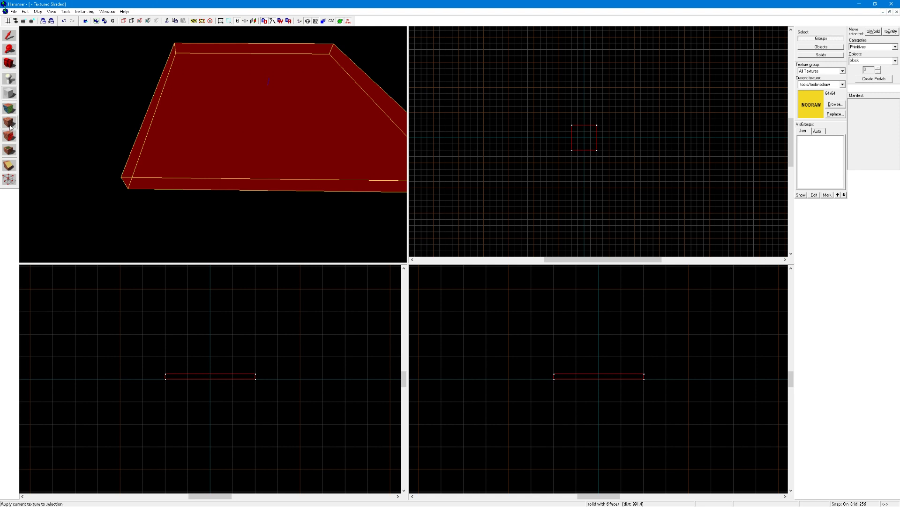
pyautogui.click(9, 124)
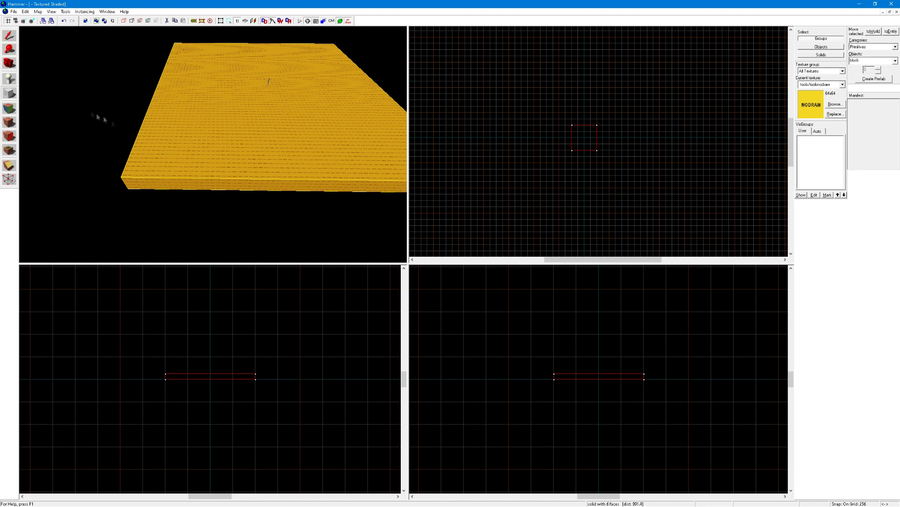
# Step: Resize the block to 256 units high with a 768 × 768 footprint
pyautogui.click(9, 35)
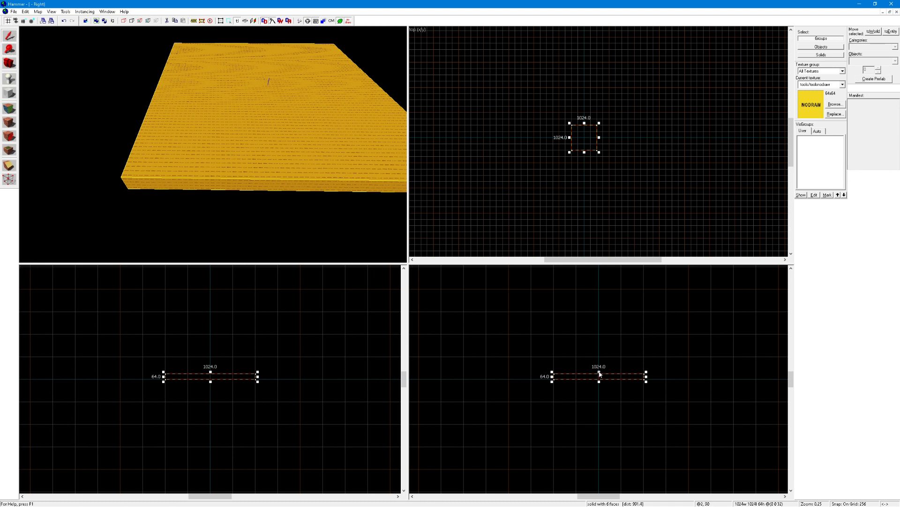
pyautogui.moveTo(599, 374); pyautogui.dragTo(599, 310)
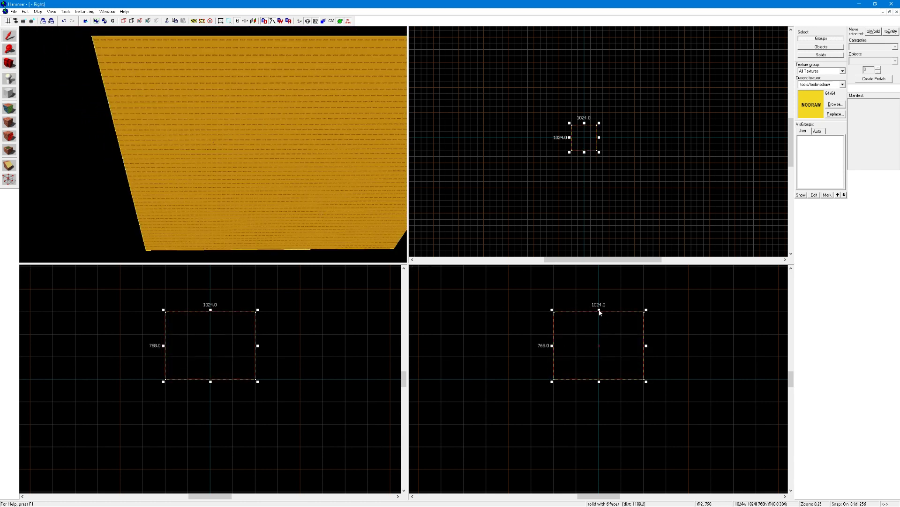
pyautogui.moveTo(599, 310); pyautogui.dragTo(599, 355)
pyautogui.scroll(3, 213, 144)
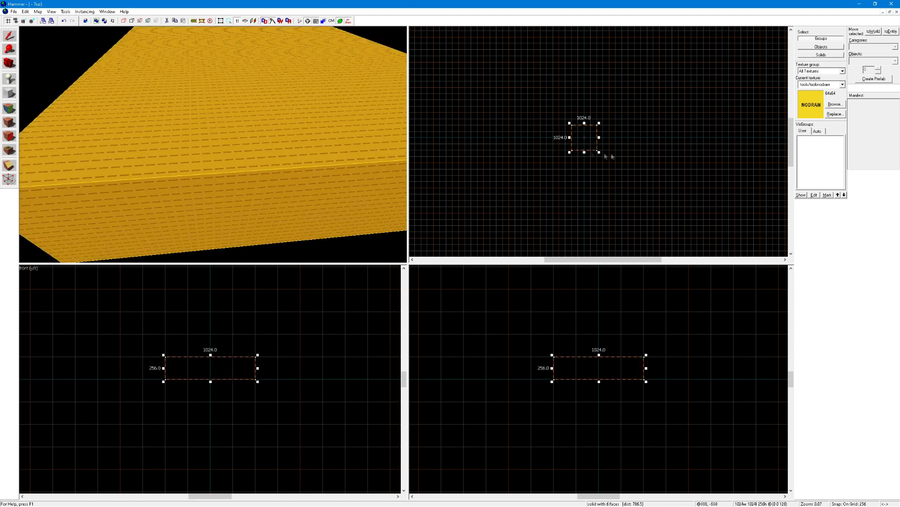
pyautogui.scroll(3, 590, 145)
pyautogui.moveTo(589, 156); pyautogui.dragTo(567, 139)
# Step: Hollow the block outward into a room with a wall thickness of -32
pyautogui.click(66, 11)
pyautogui.click(71, 27)
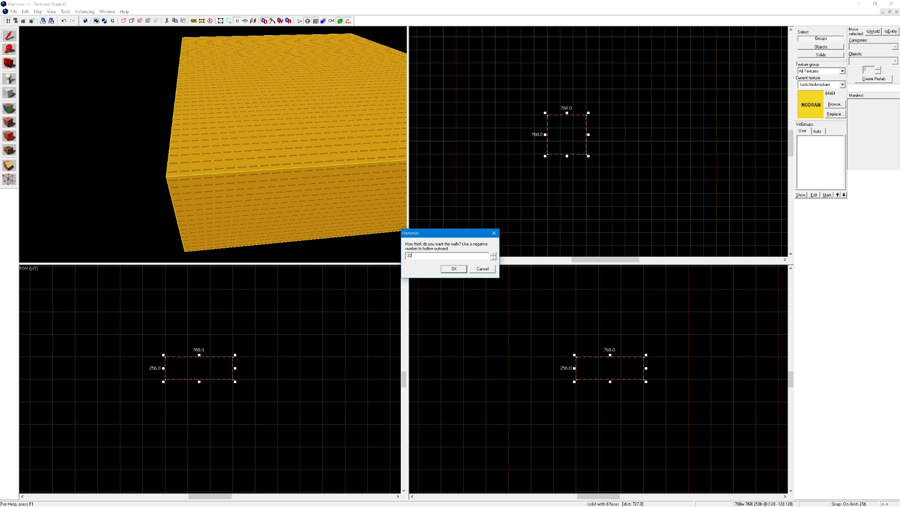
pyautogui.press('Return')
# Step: Examine the interior of the hollowed room in the 3D view
pyautogui.press('w')
pyautogui.press('z')
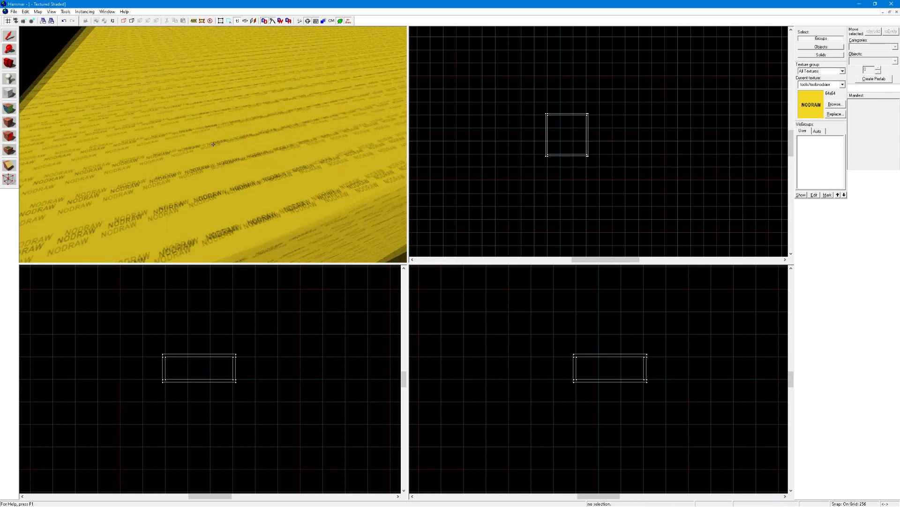
pyautogui.press('s')
pyautogui.press('w')
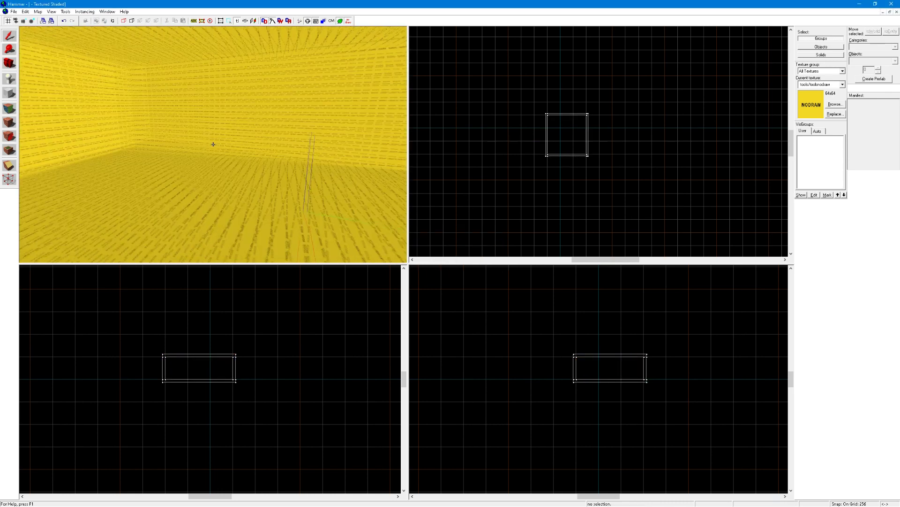
pyautogui.press('s')
pyautogui.press('z')
pyautogui.press('d')
pyautogui.press('d')
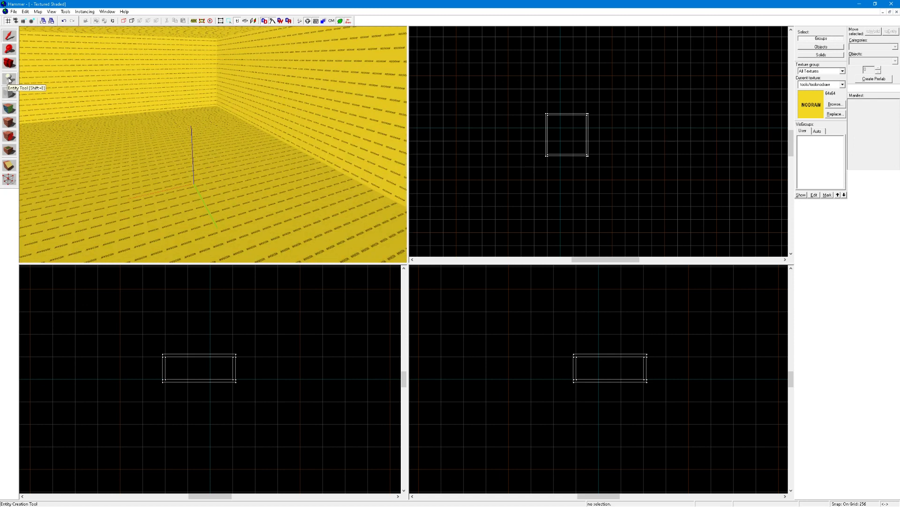
# Step: Place an info_player_start entity on the room's floor with the Entity tool and view it up close
pyautogui.click(9, 80)
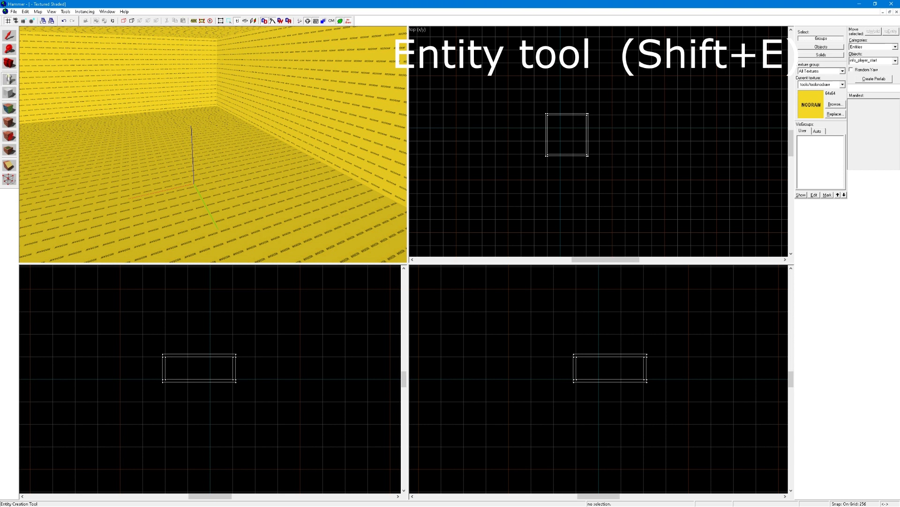
pyautogui.moveTo(850, 61)
pyautogui.mouseDown()
pyautogui.moveTo(887, 67)
pyautogui.moveTo(852, 62)
pyautogui.mouseUp()
pyautogui.click(133, 174)
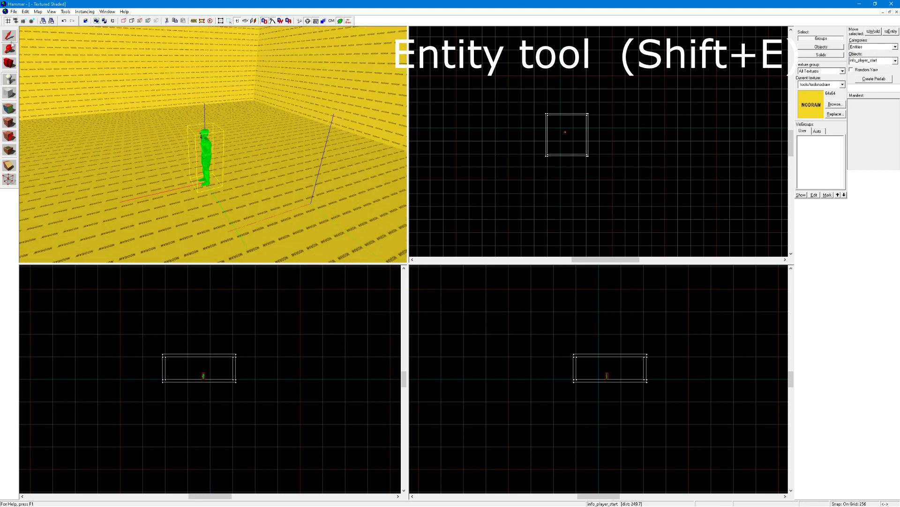
pyautogui.press('z')
pyautogui.press('w')
pyautogui.hotkey('shift', 's')
pyautogui.press('s')
pyautogui.press('z')
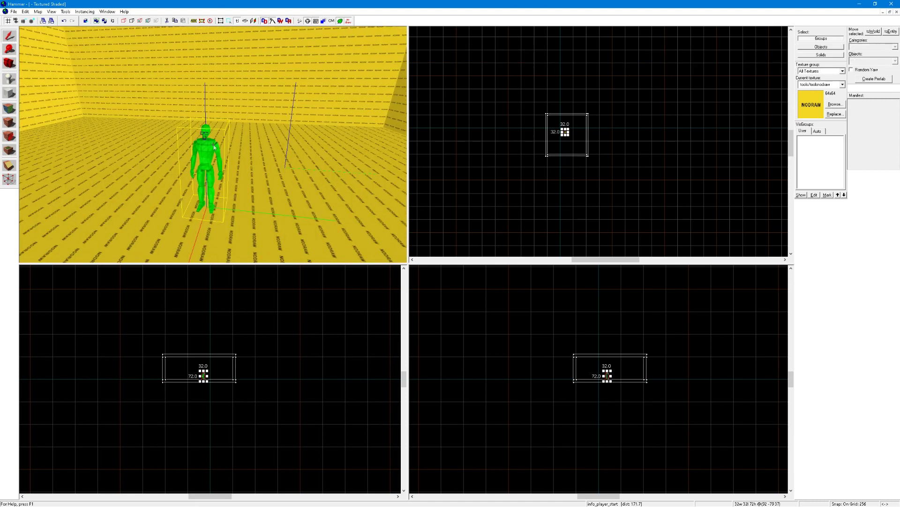
# Step: Set the grid to 128 units and reposition the info_player_start entity away from the room's walls
pyautogui.moveTo(202, 171); pyautogui.dragTo(208, 160)
pyautogui.scroll(5, 589, 114)
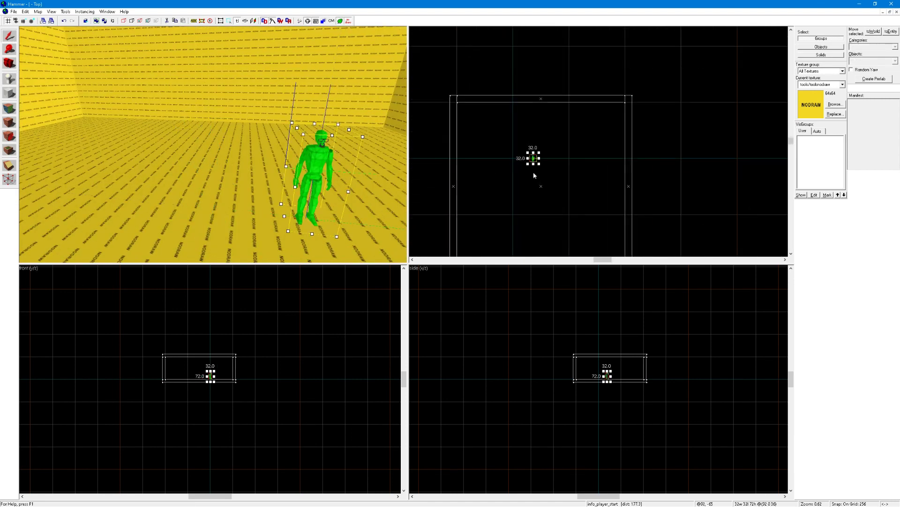
pyautogui.click(25, 21)
pyautogui.scroll(2, 560, 160)
pyautogui.moveTo(521, 157); pyautogui.dragTo(540, 195)
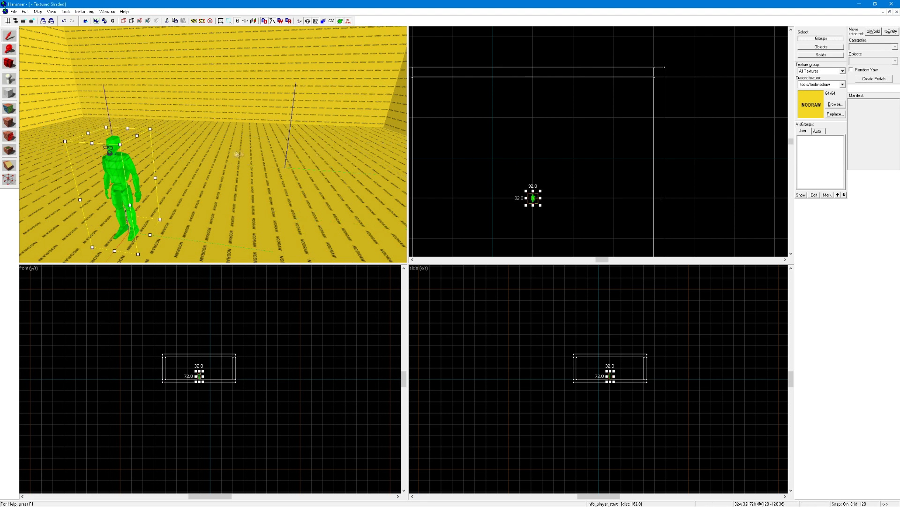
# Step: Examine the player spawn's placement on the room's floor in the 3D and side views
pyautogui.press('z')
pyautogui.press('z')
pyautogui.scroll(4, 566, 394)
pyautogui.scroll(7, 698, 380)
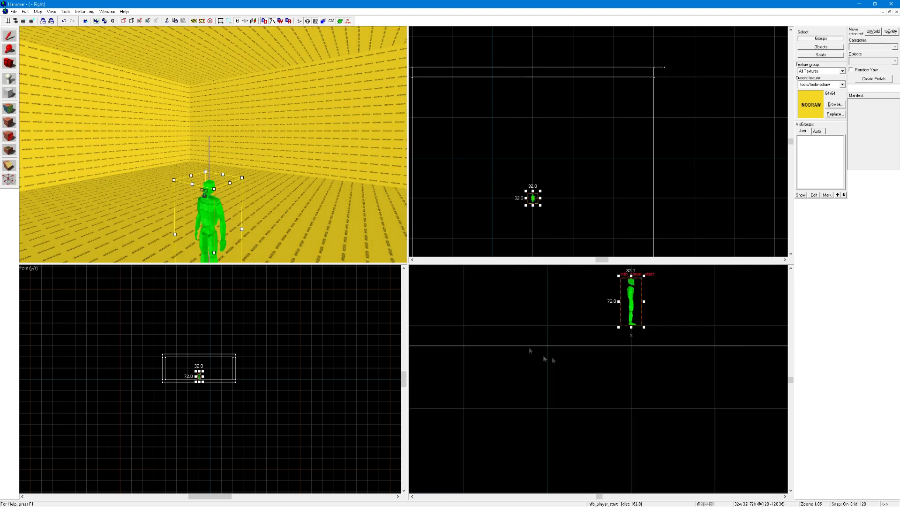
pyautogui.press('z')
pyautogui.press('s')
pyautogui.press('w')
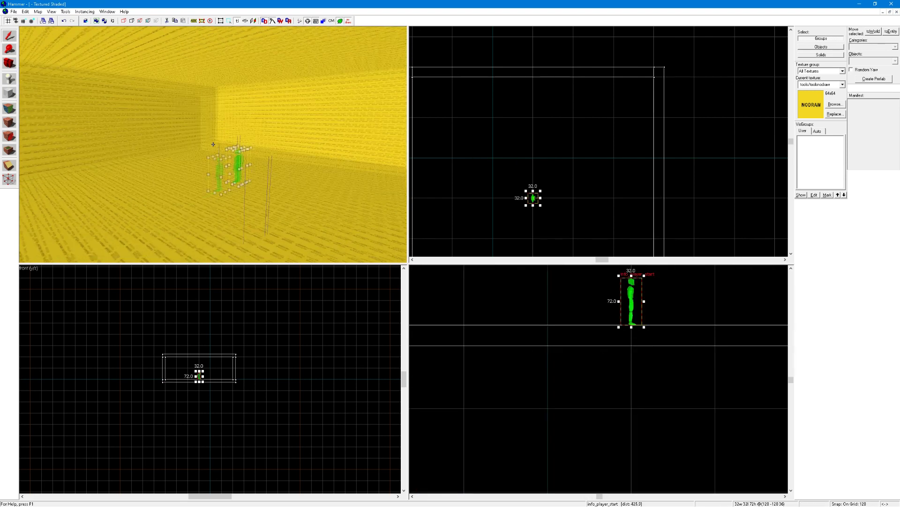
pyautogui.press('z')
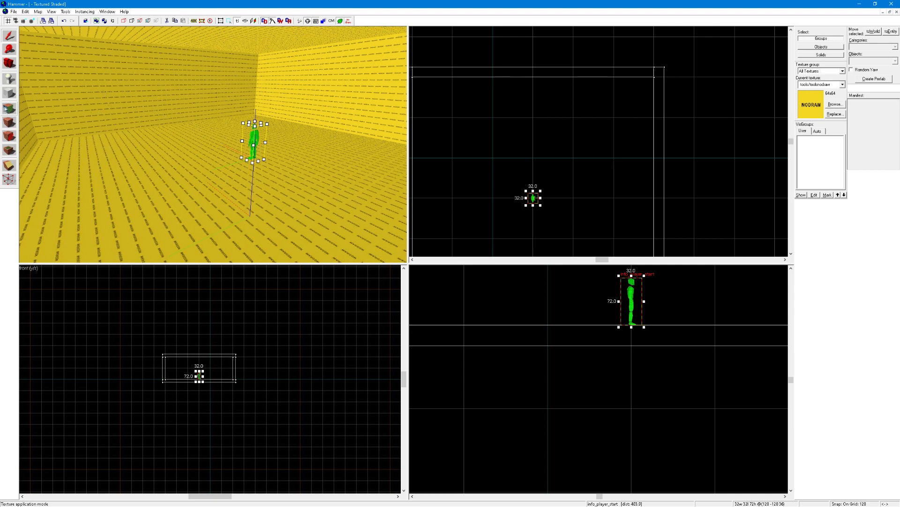
# Step: Apply a dark concrete floor texture, found with the filter "concrete", to the room's floor using the Texture Application Tool
pyautogui.click(8, 108)
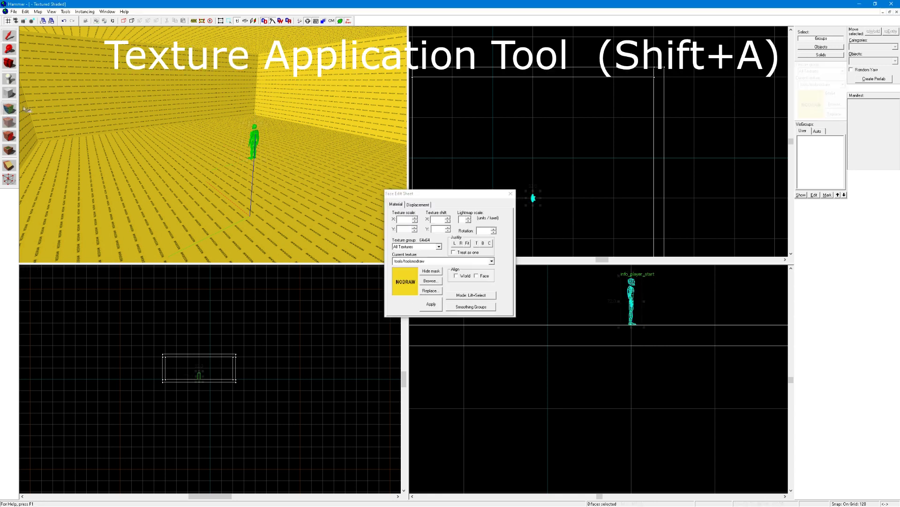
pyautogui.click(430, 281)
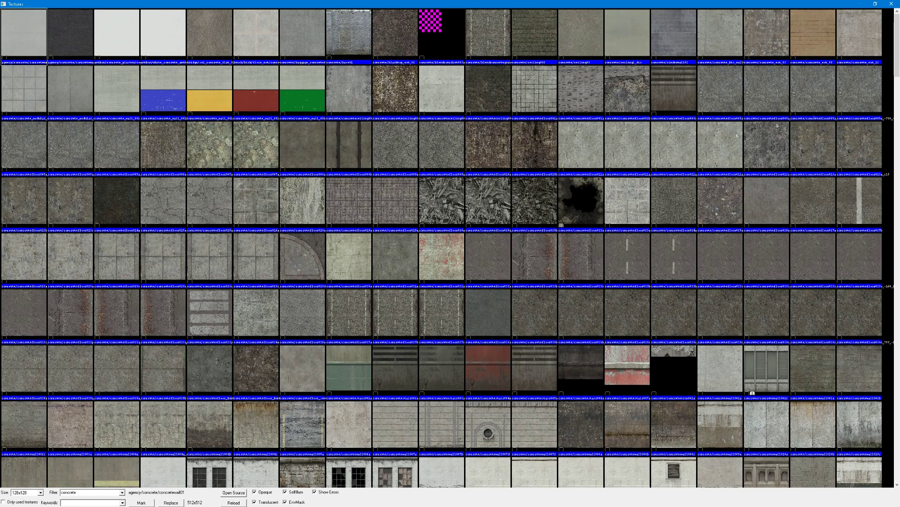
pyautogui.doubleClick(381, 157)
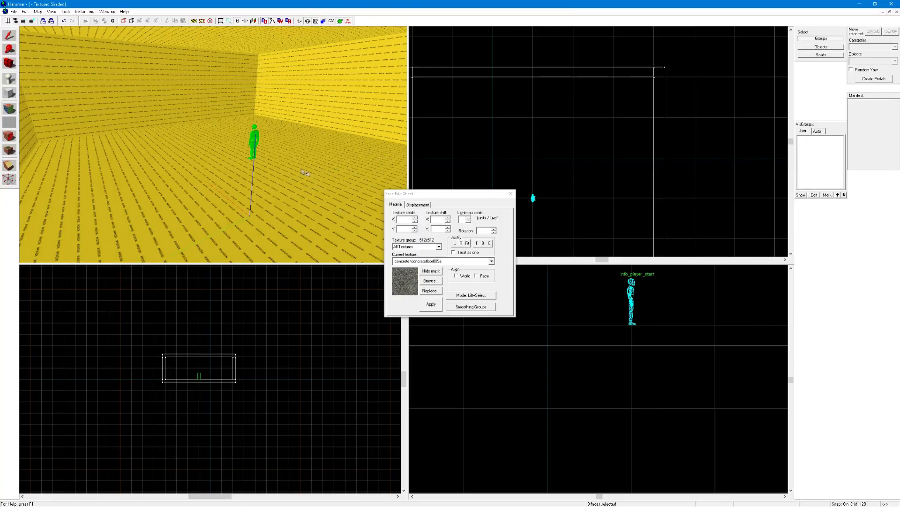
pyautogui.rightClick(287, 175)
pyautogui.press('z')
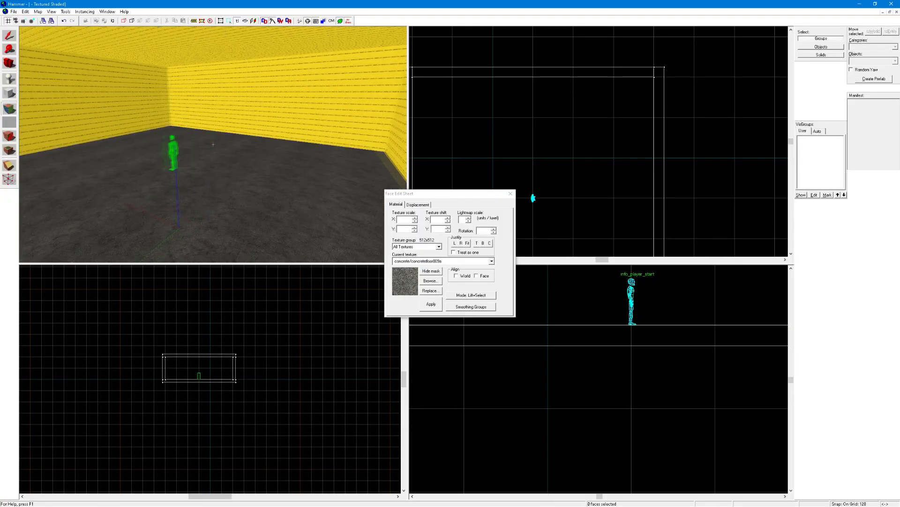
pyautogui.press('z')
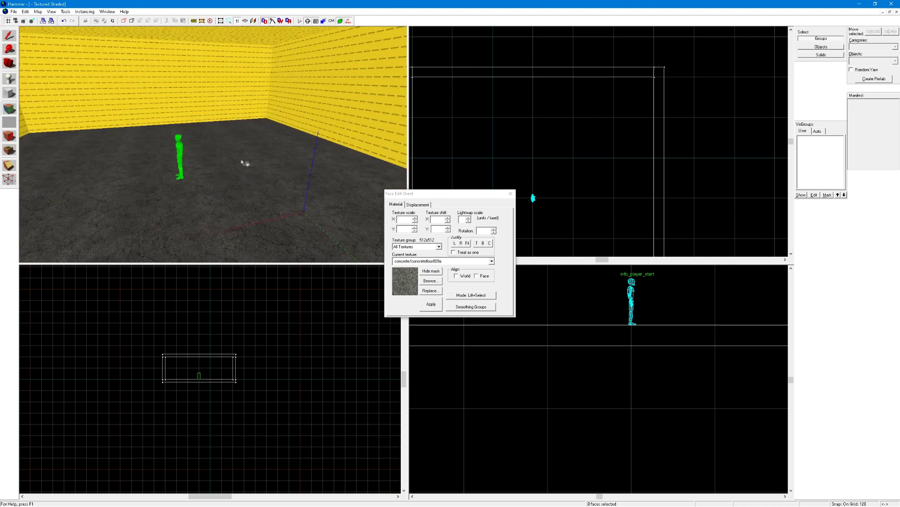
pyautogui.press('z')
pyautogui.press('z')
# Step: Filter the textures by "wall" and apply brick/brickwall031d to all four interior walls of the room
pyautogui.click(431, 281)
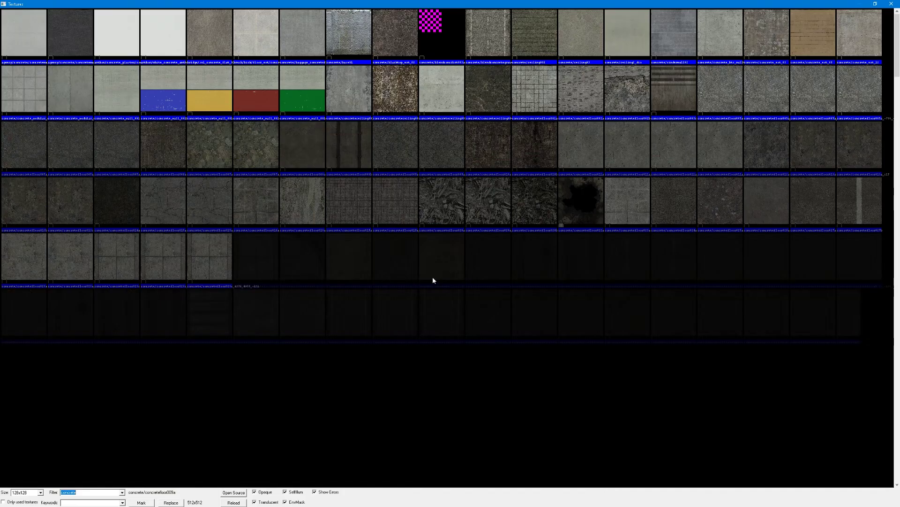
pyautogui.write('wall')
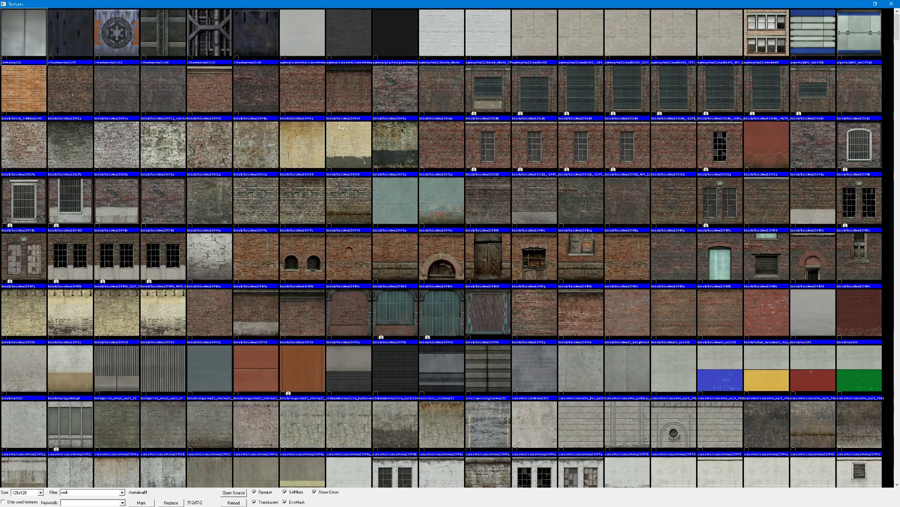
pyautogui.doubleClick(664, 144)
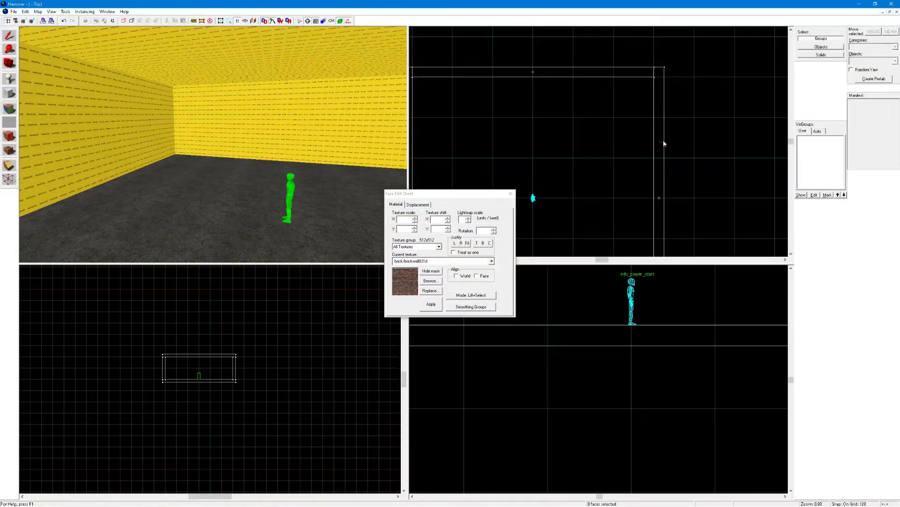
pyautogui.rightClick(276, 121)
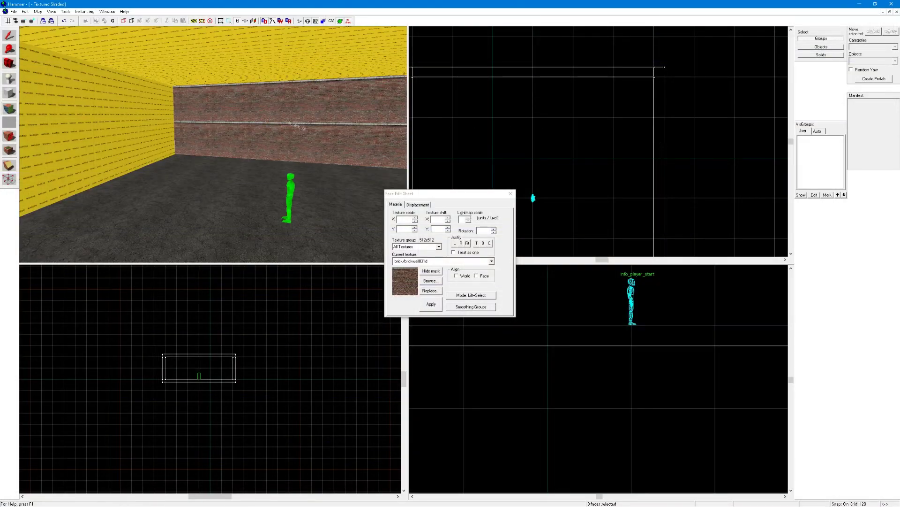
pyautogui.rightClick(144, 114)
pyautogui.press('z')
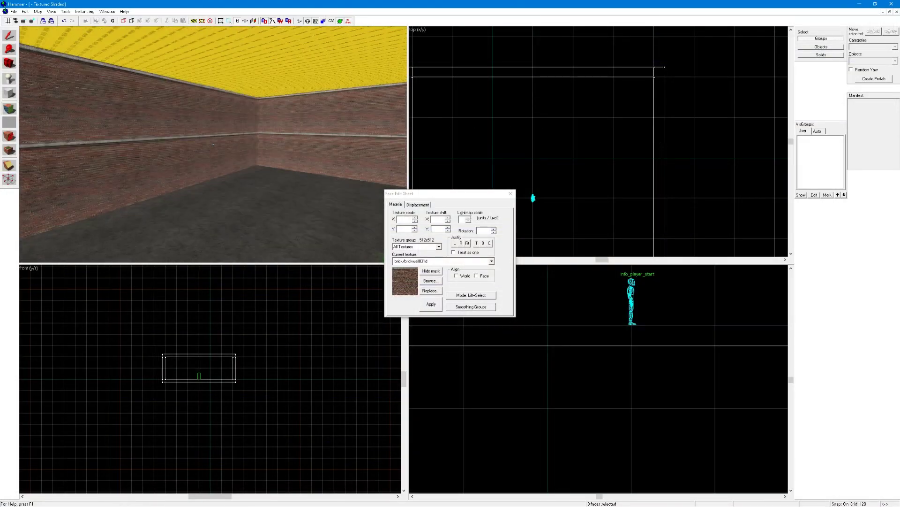
pyautogui.press('z')
pyautogui.rightClick(189, 137)
pyautogui.press('z')
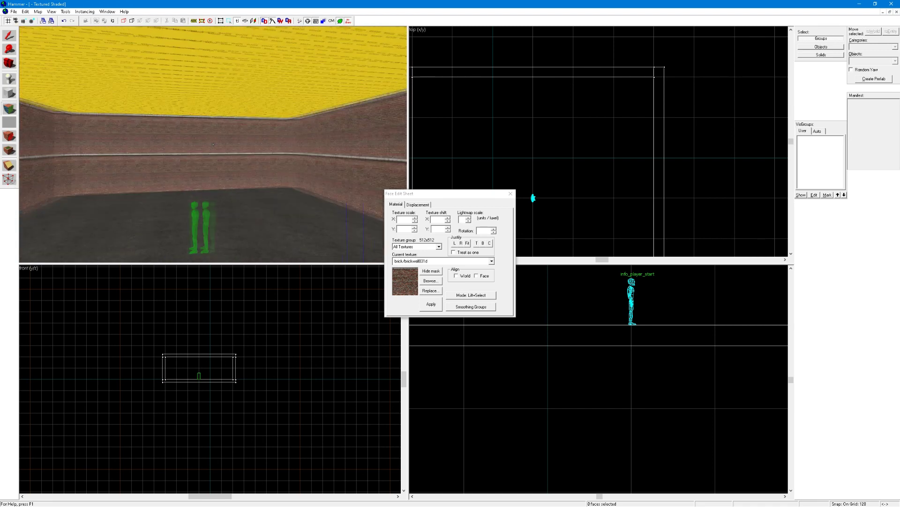
pyautogui.press('z')
pyautogui.press('z')
pyautogui.press('z')
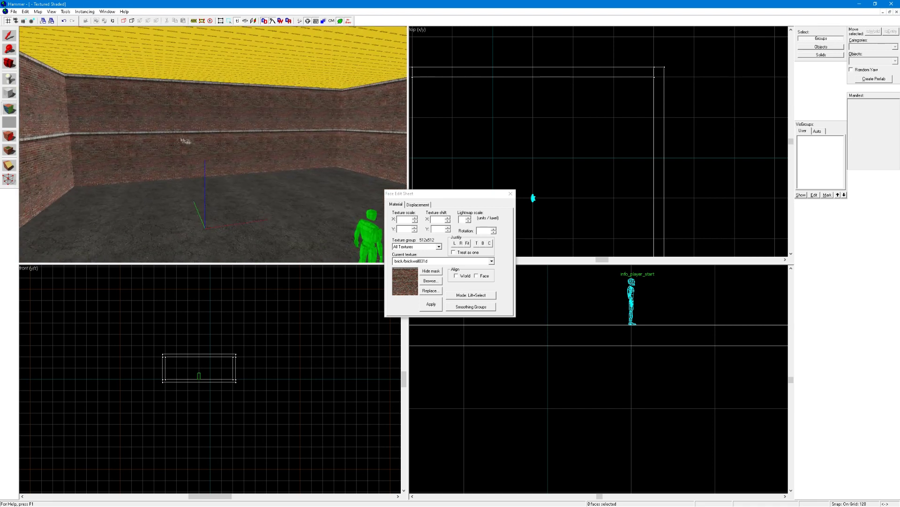
# Step: Filter the textures by "roof" and apply building_template/roof_template001a to the room's ceiling
pyautogui.scroll(5, 197, 138)
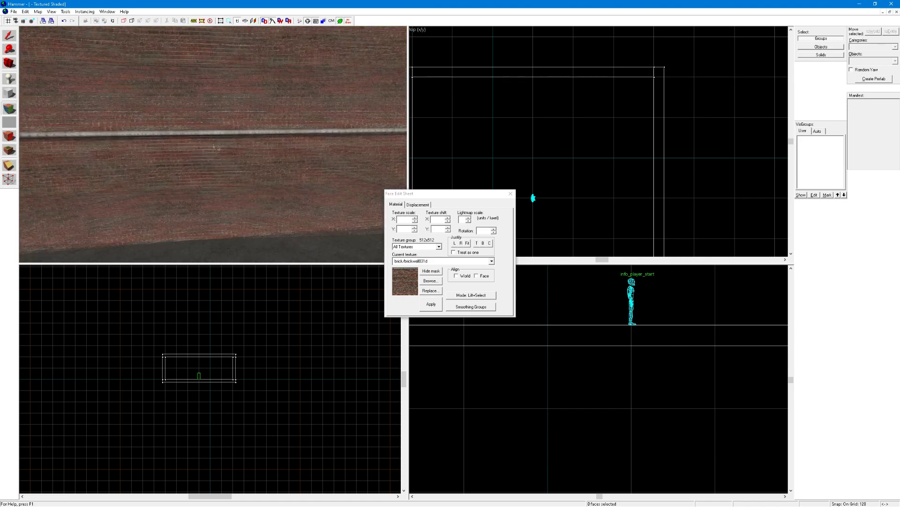
pyautogui.press('z')
pyautogui.press('z')
pyautogui.press('z')
pyautogui.press('z')
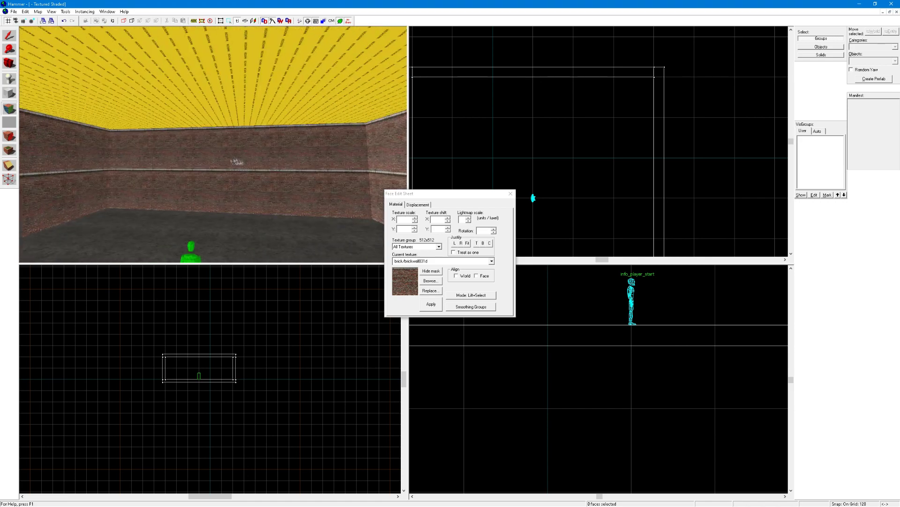
pyautogui.click(430, 283)
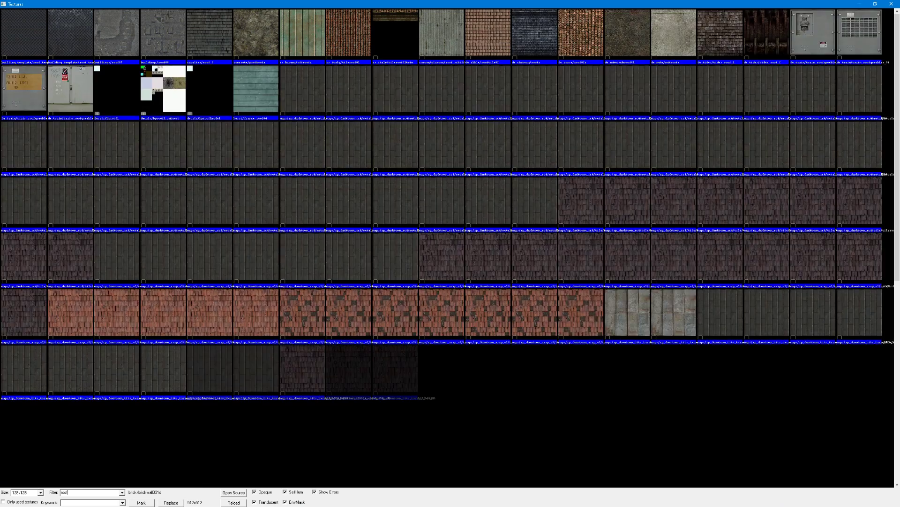
pyautogui.doubleClick(31, 36)
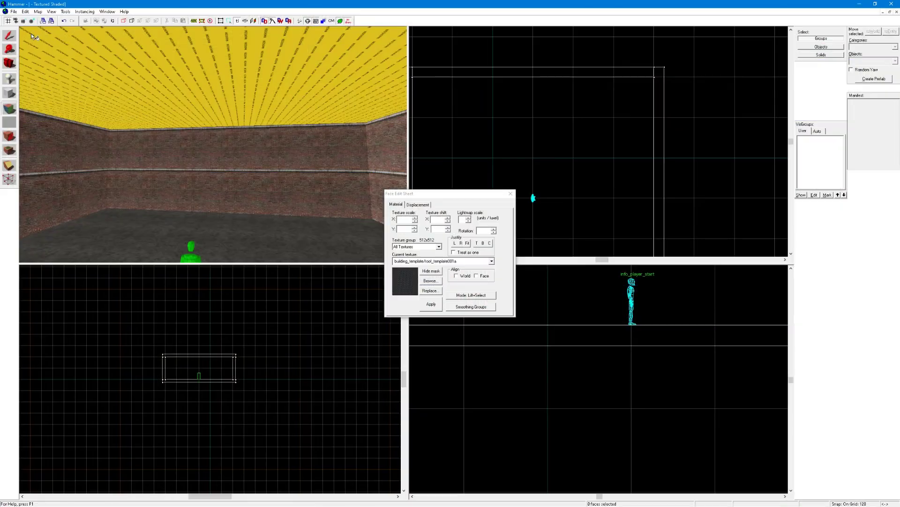
pyautogui.rightClick(153, 89)
# Step: Set the ceiling texture's X and Y scale to 0.45 and check the ceiling's look
pyautogui.click(241, 102)
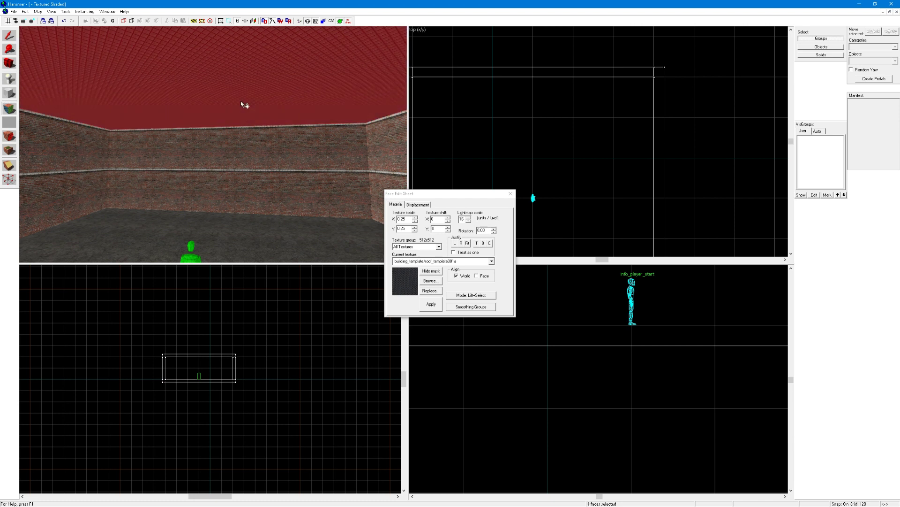
pyautogui.press('z')
pyautogui.click(213, 145)
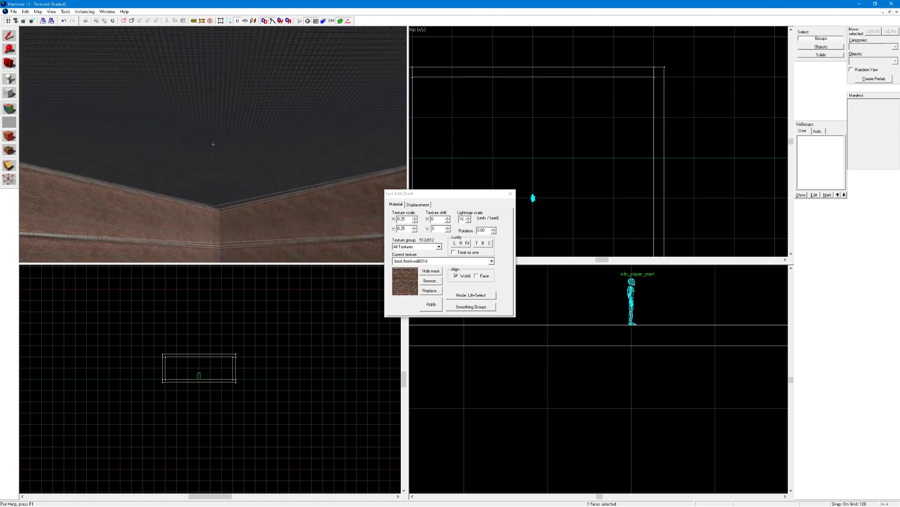
pyautogui.press('z')
pyautogui.click(190, 109)
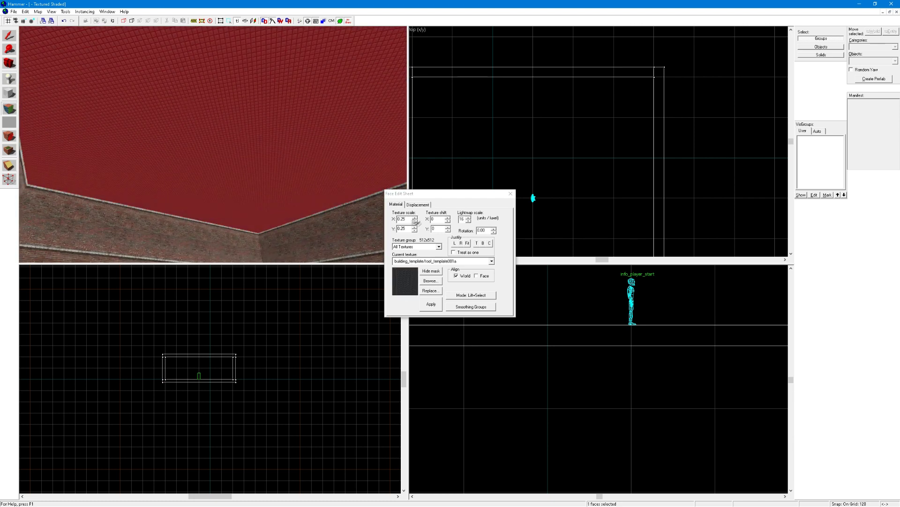
pyautogui.click(416, 218)
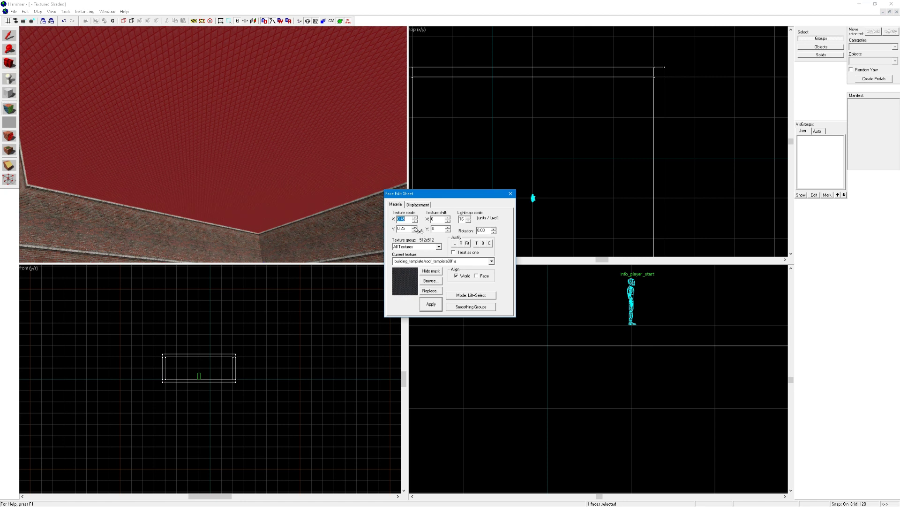
pyautogui.click(415, 227)
pyautogui.click(415, 226)
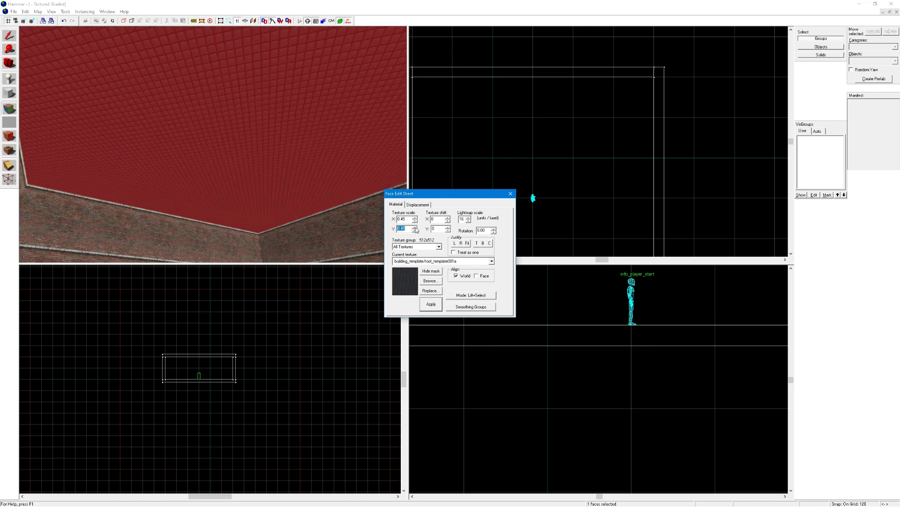
pyautogui.click(186, 226)
pyautogui.press('z')
pyautogui.press('z')
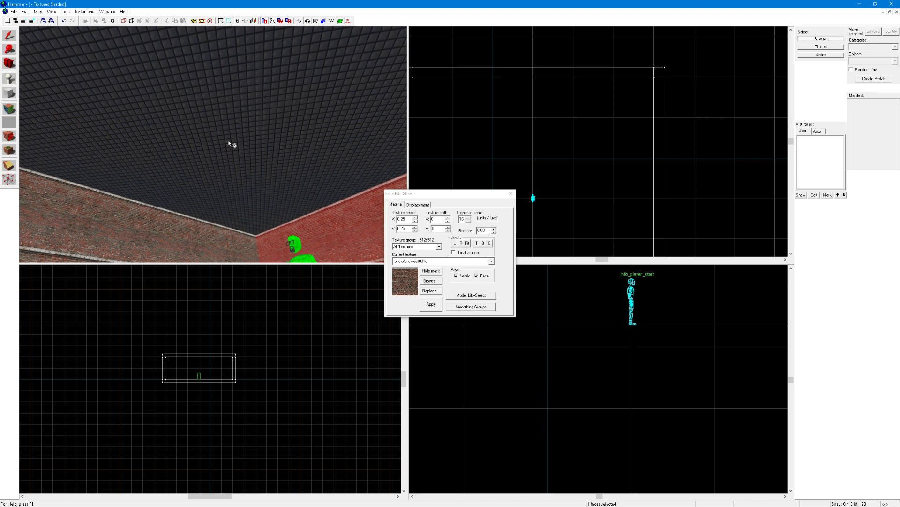
# Step: Set the ceiling texture's X and Y scale to 0.65 and finish editing the room's faces
pyautogui.click(281, 149)
pyautogui.click(415, 217)
pyautogui.click(415, 217)
pyautogui.click(415, 226)
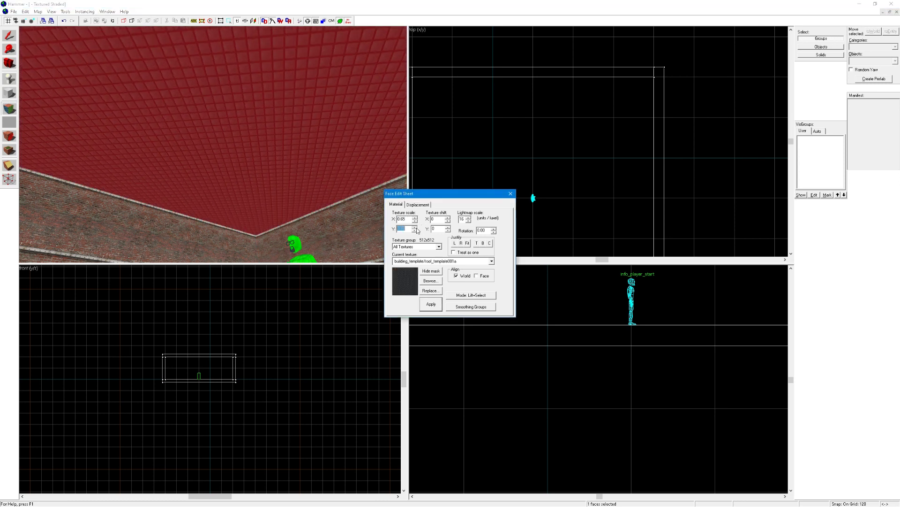
pyautogui.click(415, 227)
pyautogui.click(227, 242)
pyautogui.press('z')
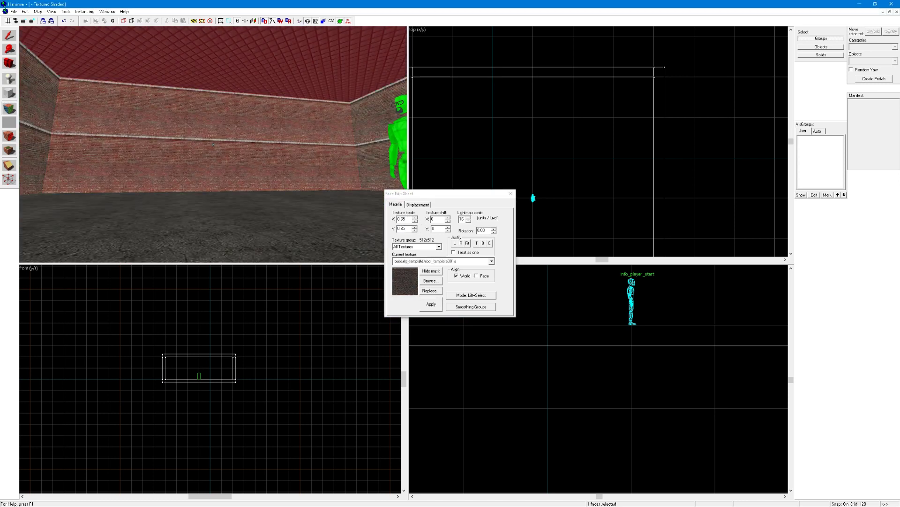
pyautogui.press('z')
pyautogui.click(511, 193)
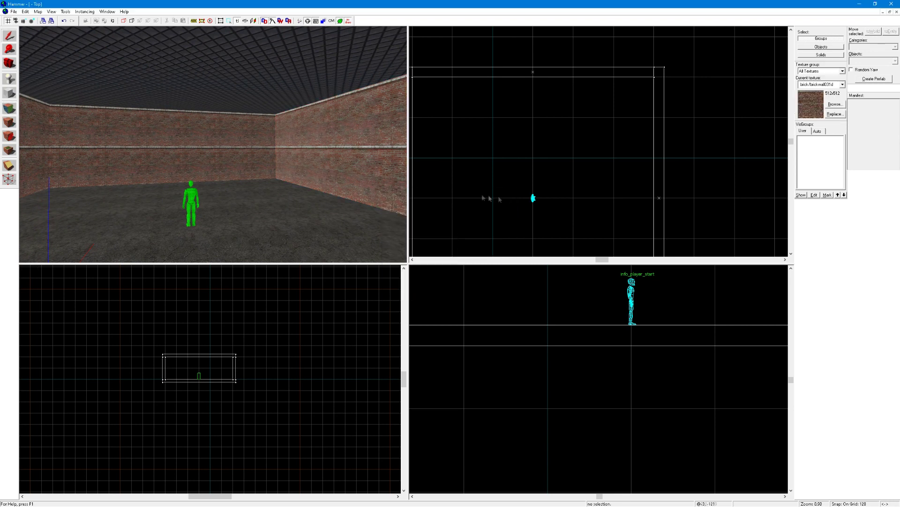
# Step: Place a light entity on the room's ceiling near the player spawn with the Entity tool and return to the Selection tool
pyautogui.click(9, 78)
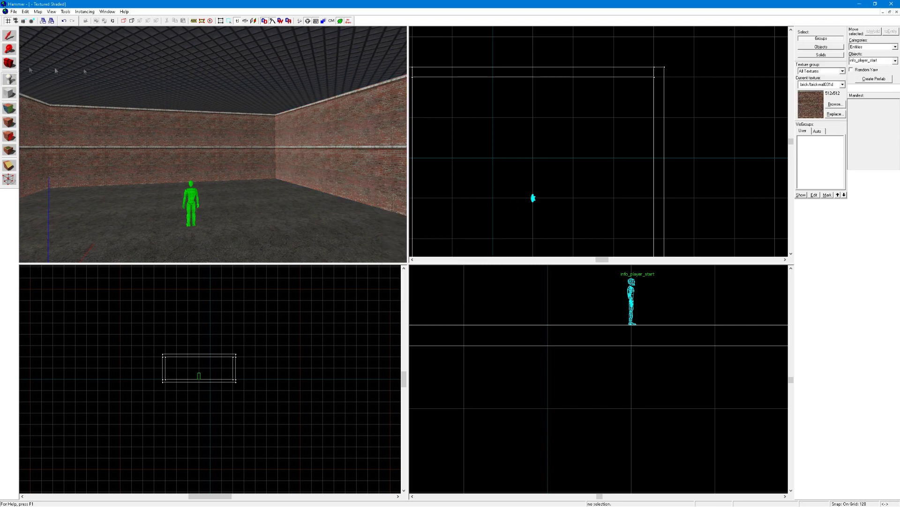
pyautogui.click(886, 61)
pyautogui.write('ligh')
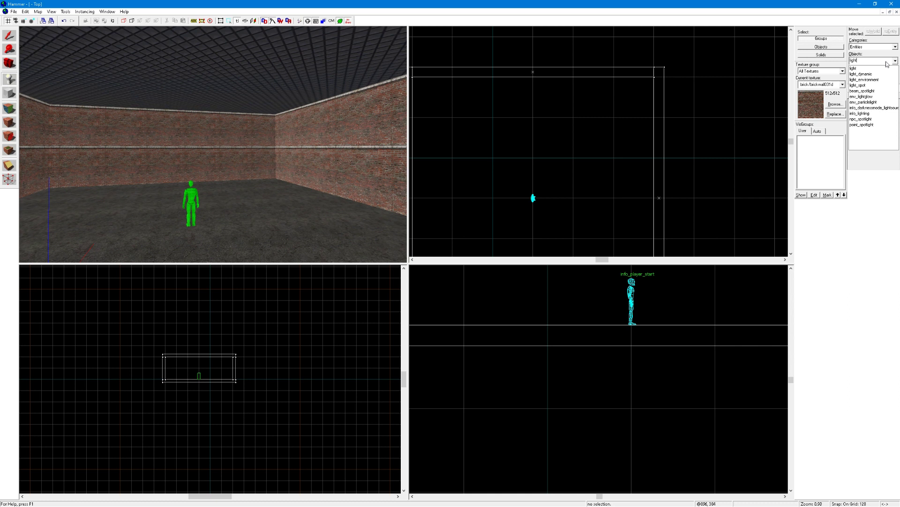
pyautogui.write('t')
pyautogui.press('Return')
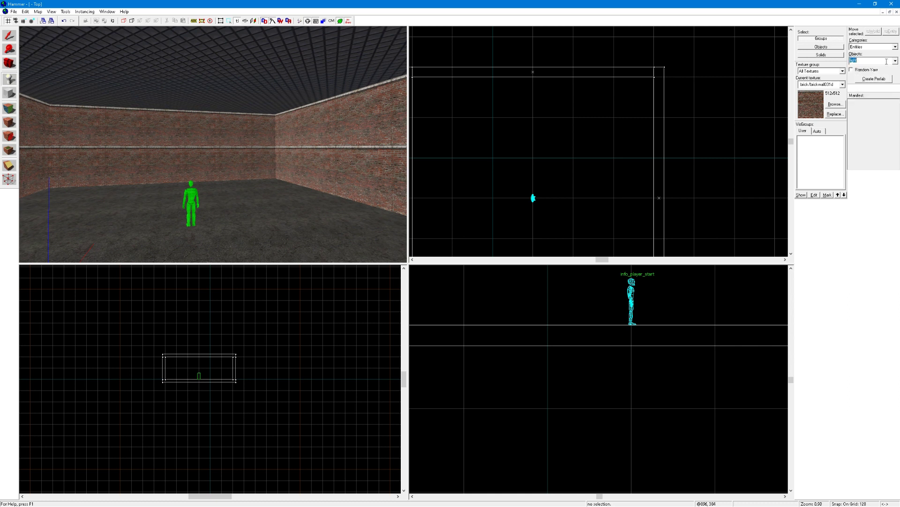
pyautogui.click(191, 87)
pyautogui.click(9, 35)
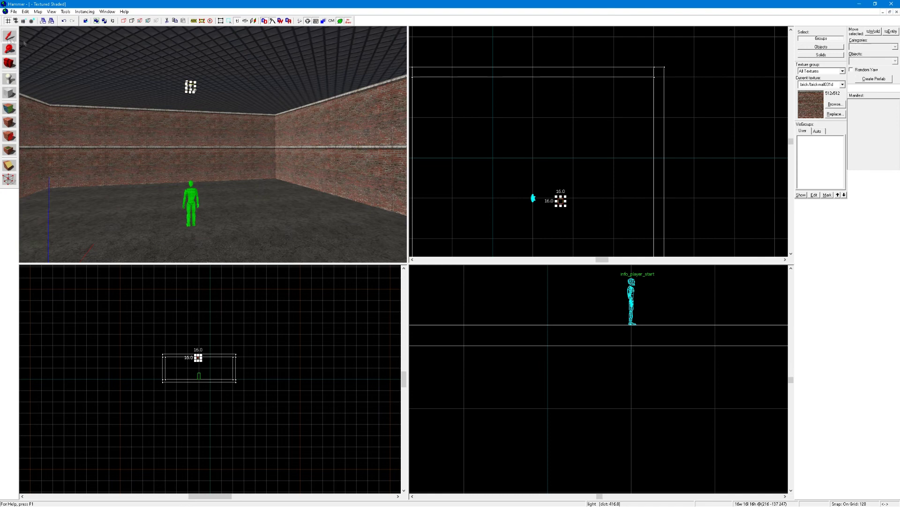
pyautogui.scroll(3, 544, 199)
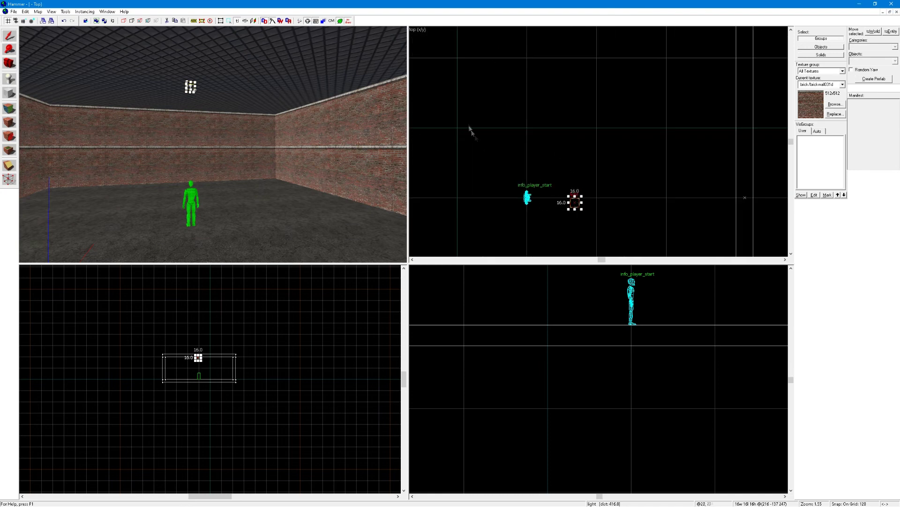
# Step: Center the light directly over the player spawn and lower it from the ceiling to mid-room height, at about (128, -128, 128)
pyautogui.moveTo(574, 200); pyautogui.dragTo(548, 201)
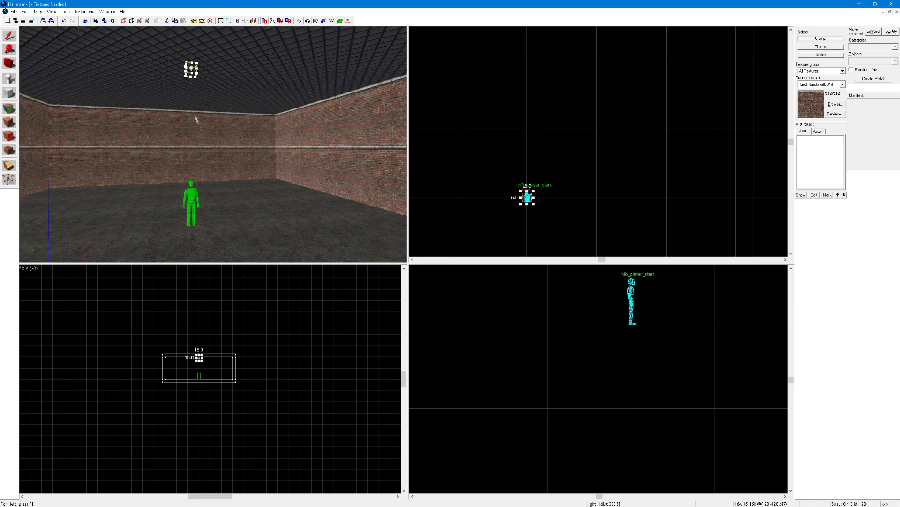
pyautogui.scroll(-5, 601, 412)
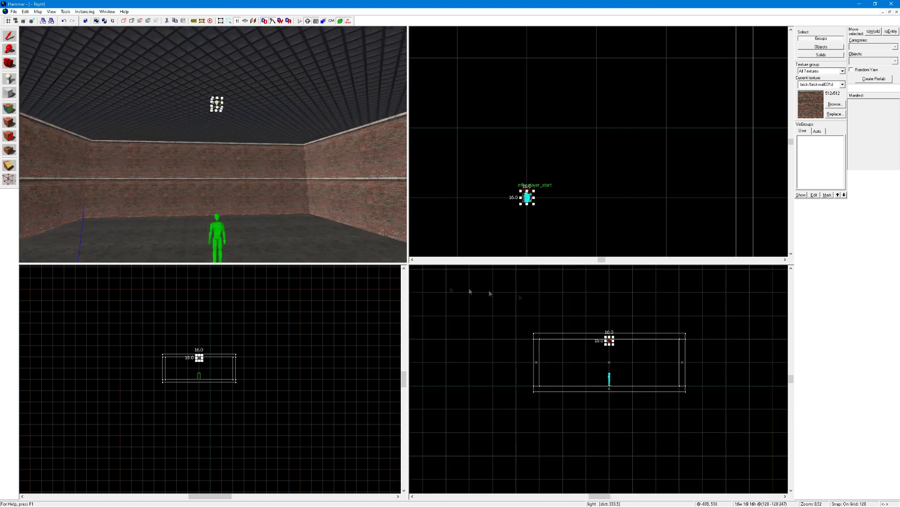
pyautogui.scroll(5, 612, 377)
pyautogui.moveTo(605, 289); pyautogui.dragTo(607, 331)
pyautogui.press('z')
pyautogui.press('w')
pyautogui.press('z')
pyautogui.doubleClick(223, 126)
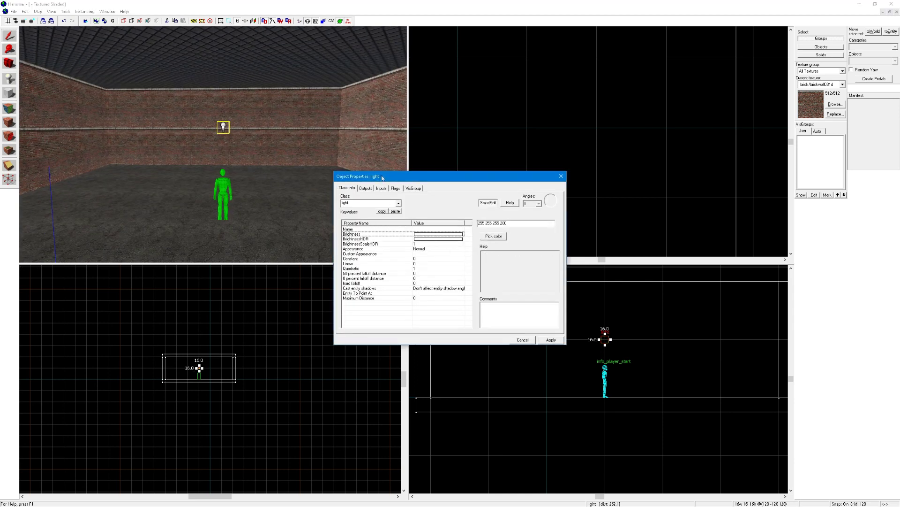
pyautogui.doubleClick(510, 224)
pyautogui.write('400')
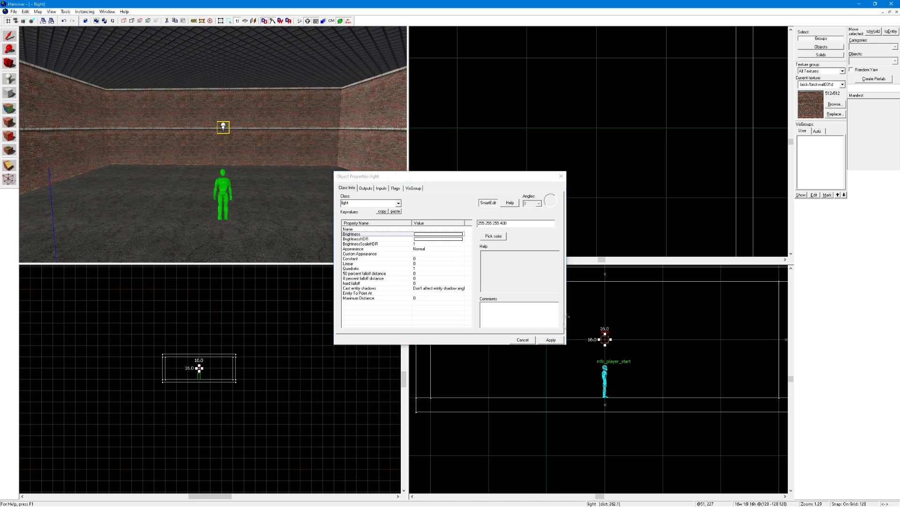
pyautogui.click(546, 342)
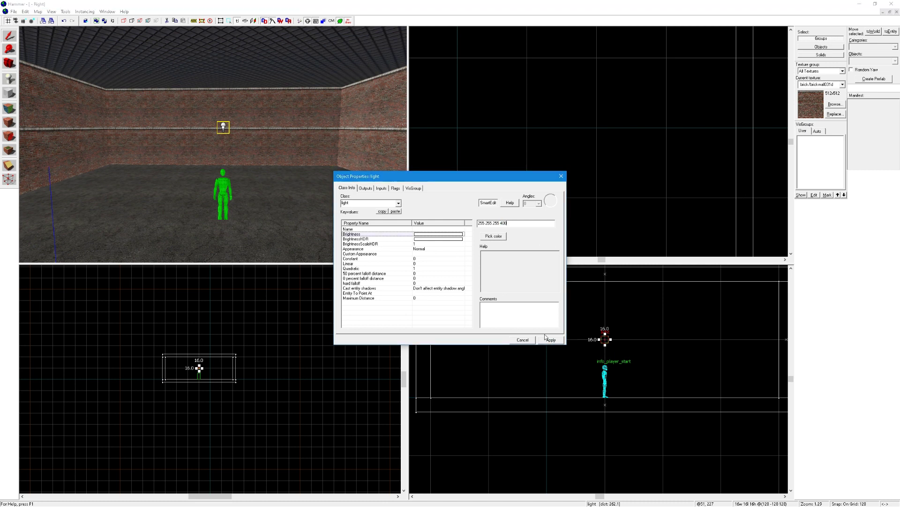
pyautogui.click(562, 177)
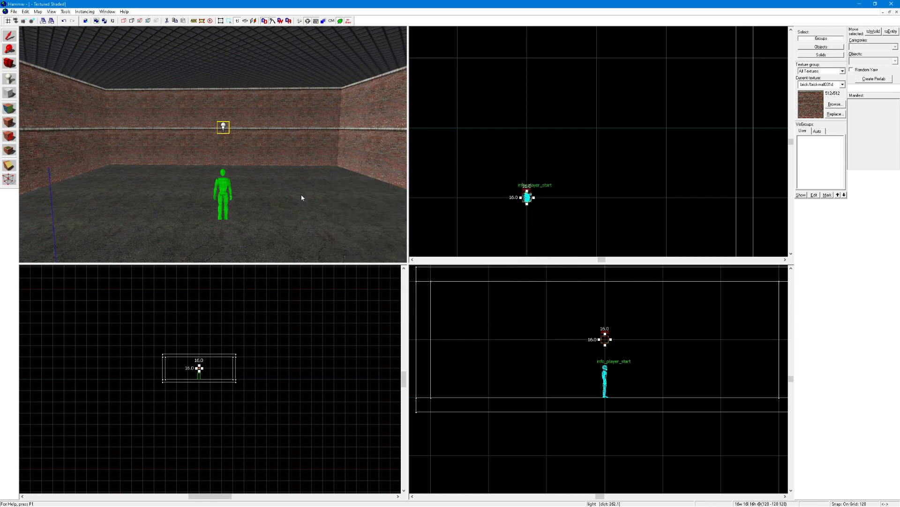
pyautogui.press('z')
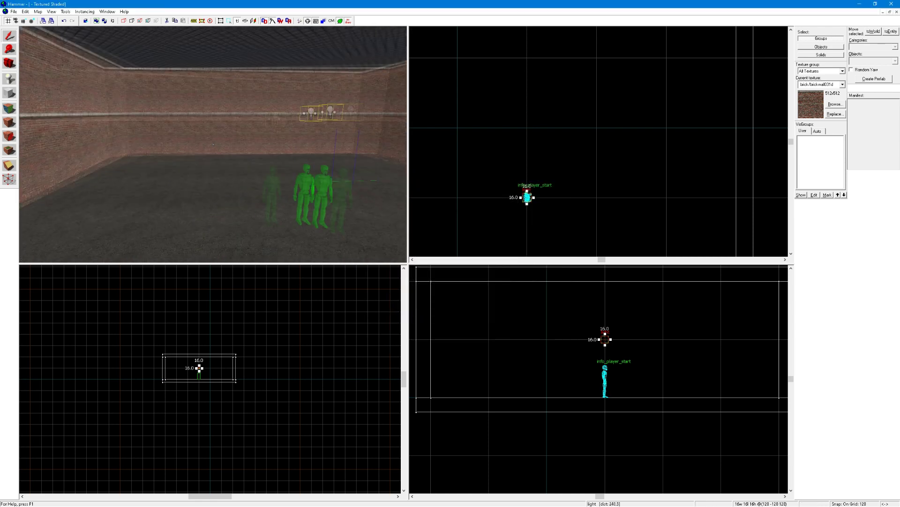
pyautogui.press('z')
pyautogui.press('z')
pyautogui.press('s')
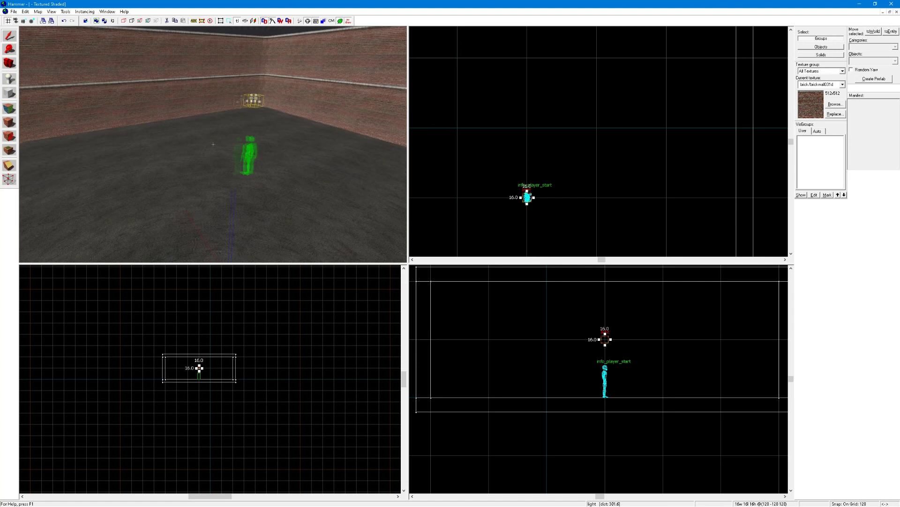
pyautogui.press('z')
# Step: Save the map as myfirstgmodmap in Valve Map Files format in the garrysmod maps folder
pyautogui.click(14, 11)
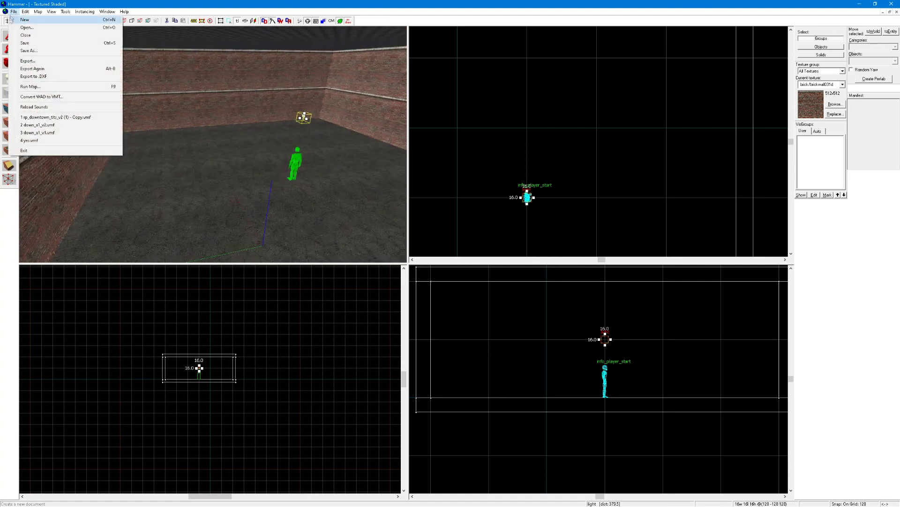
pyautogui.click(31, 87)
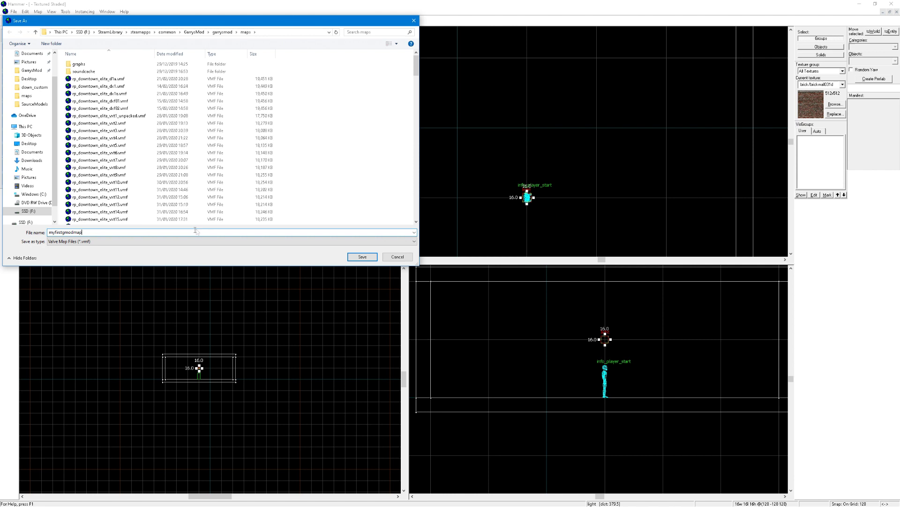
pyautogui.click(363, 257)
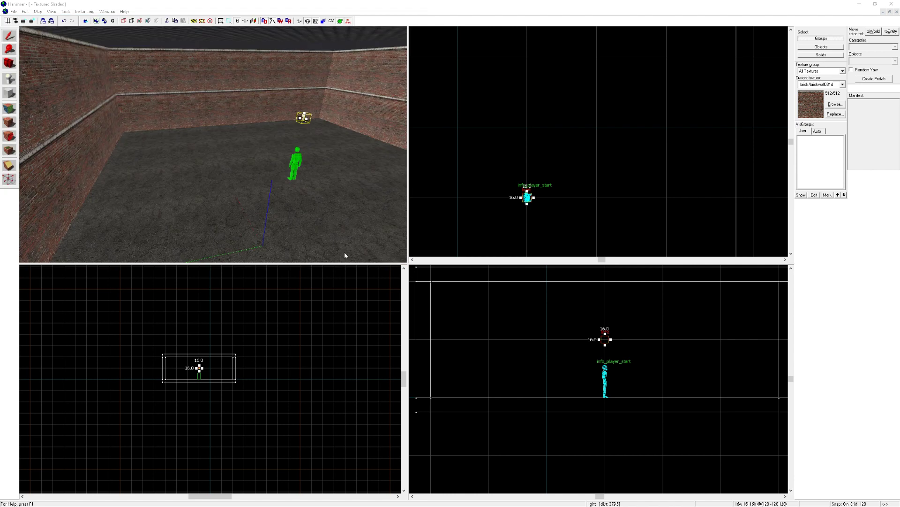
# Step: Compile the map with BSP, VIS and RAD on Normal, HDR off, and the game set to run after compiling
pyautogui.press('F9')
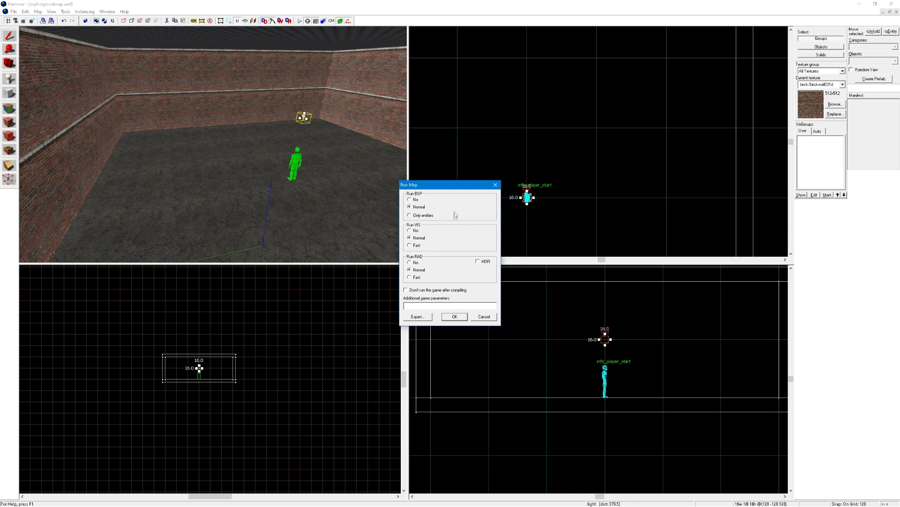
pyautogui.moveTo(417, 187); pyautogui.dragTo(481, 250)
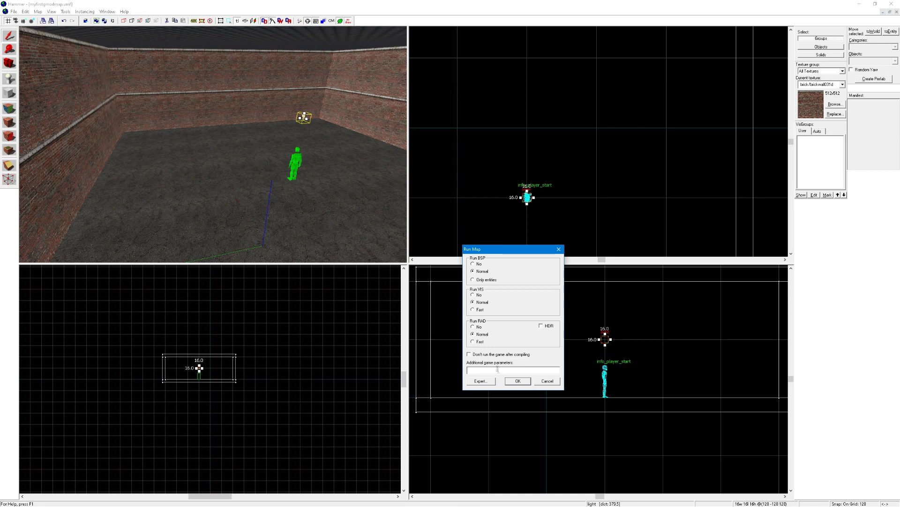
pyautogui.click(516, 381)
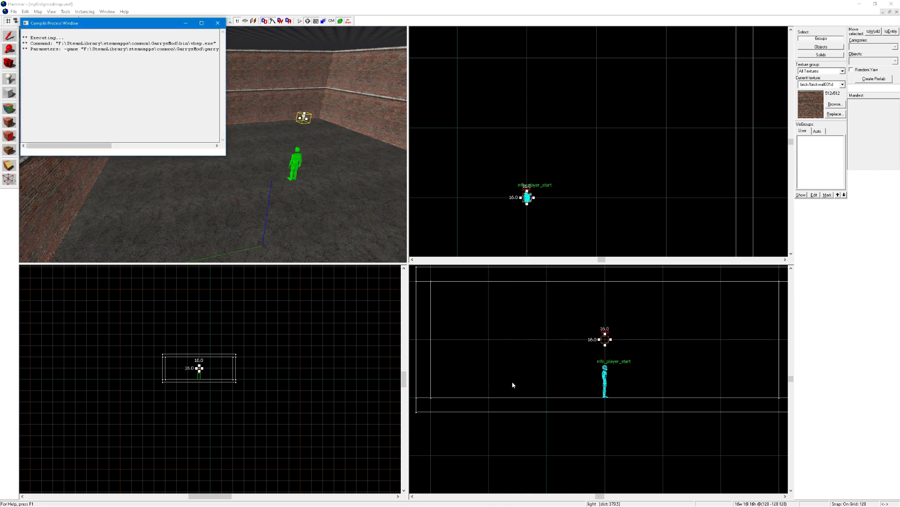
pyautogui.click(486, 362)
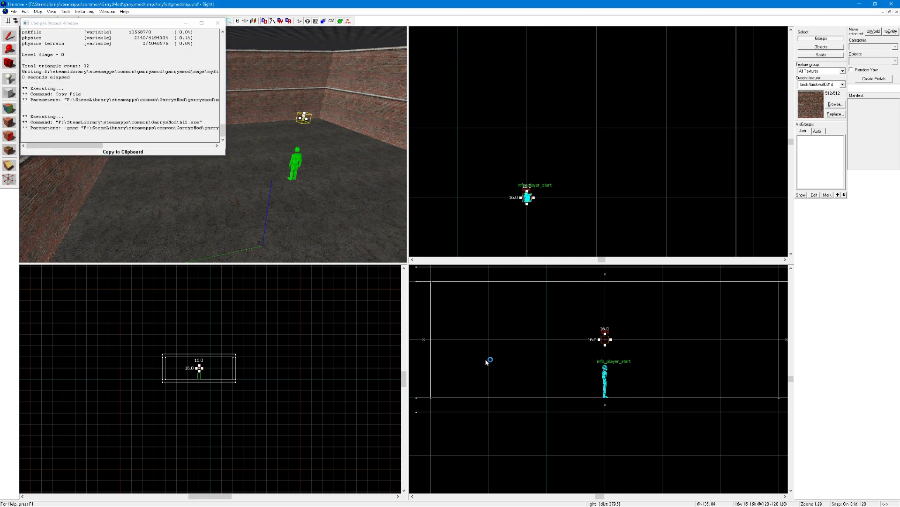